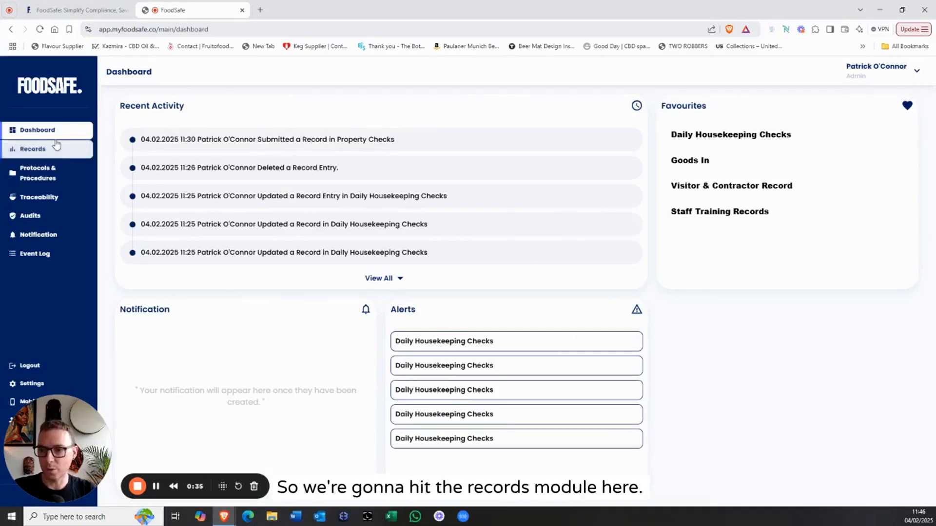
- Open the Records module and collapse the expanded categories, from Property through Housekeeping Checks
left_click(53, 154)
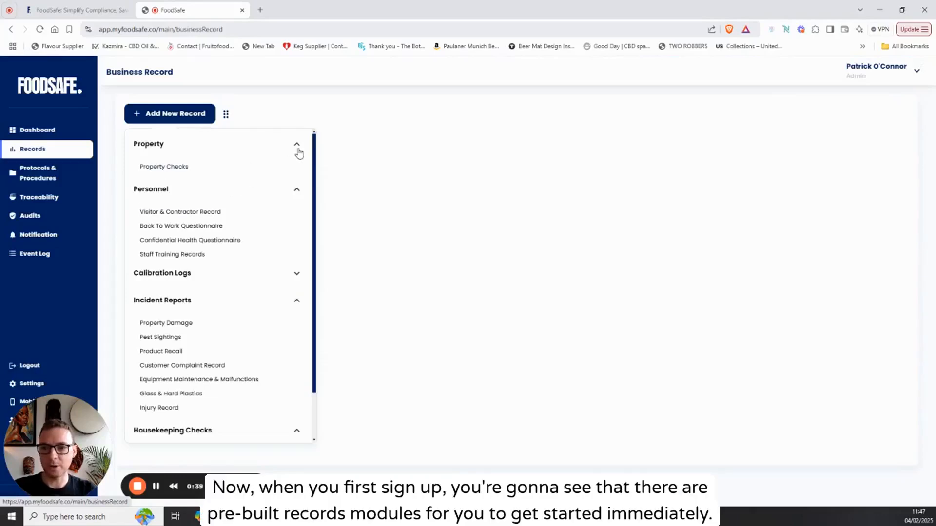
left_click(298, 150)
left_click(297, 166)
left_click(302, 210)
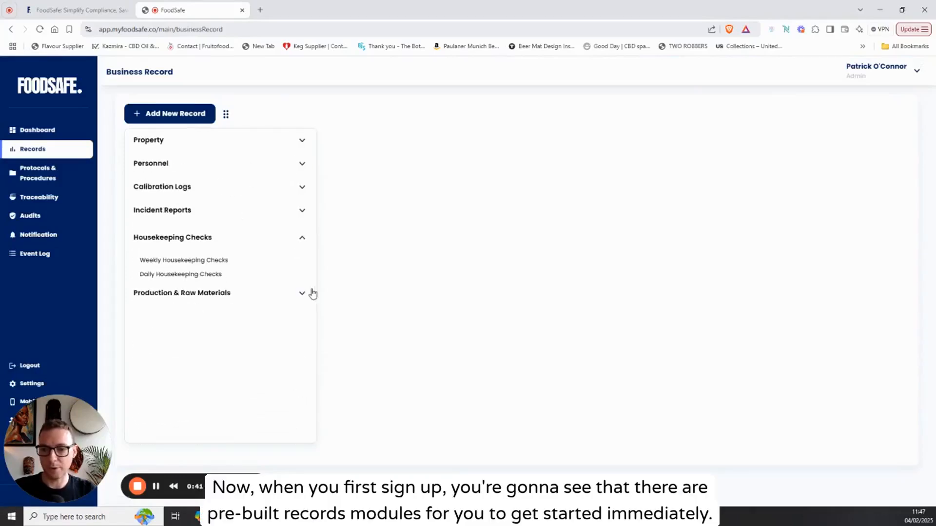
left_click(303, 240)
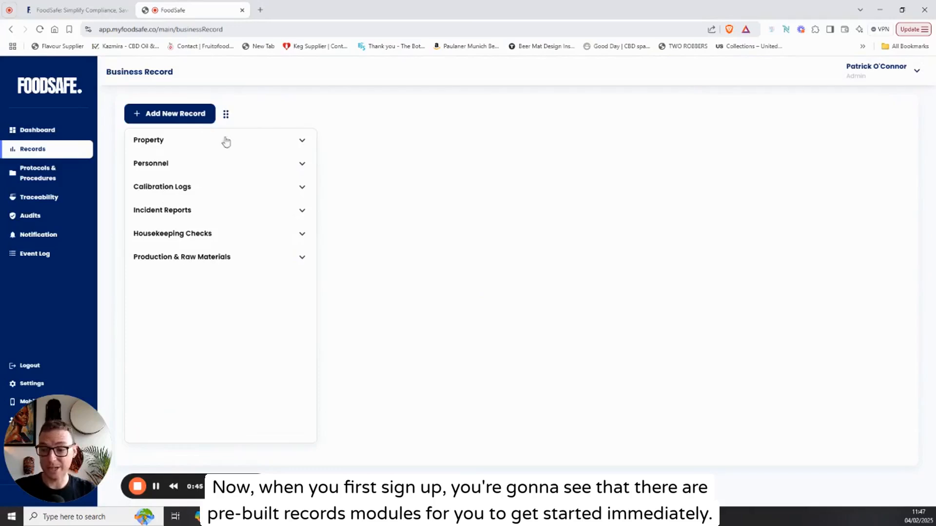
- Expand Production & Raw Materials and Housekeeping Checks to view their records, and collapse both categories again
left_click(302, 261)
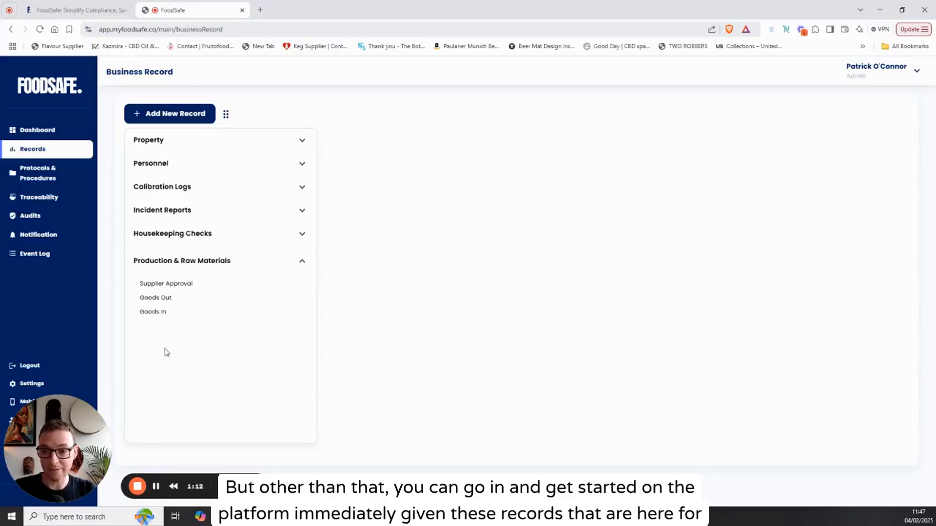
left_click(204, 240)
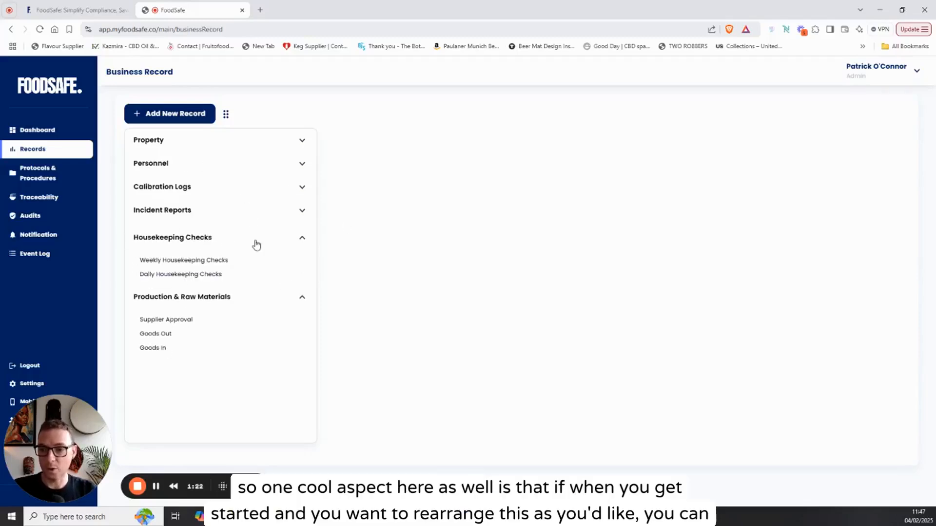
left_click(303, 238)
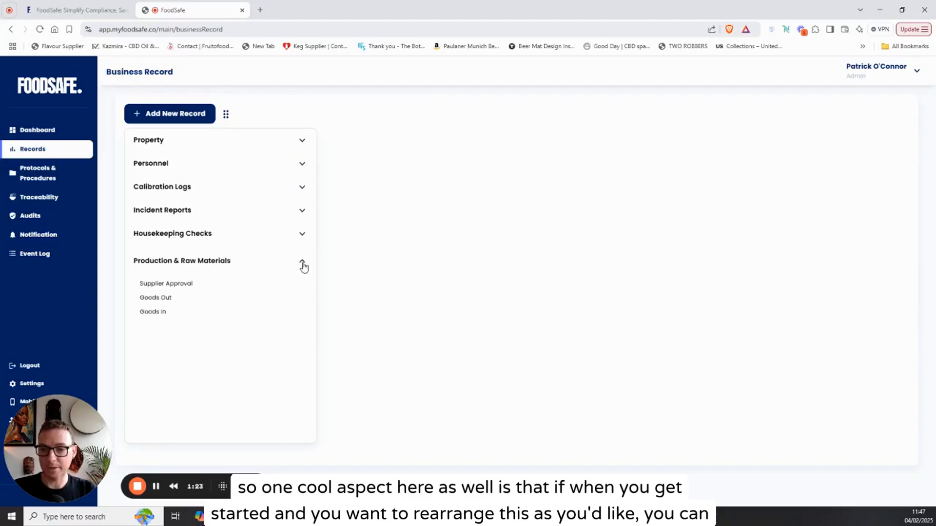
left_click(302, 259)
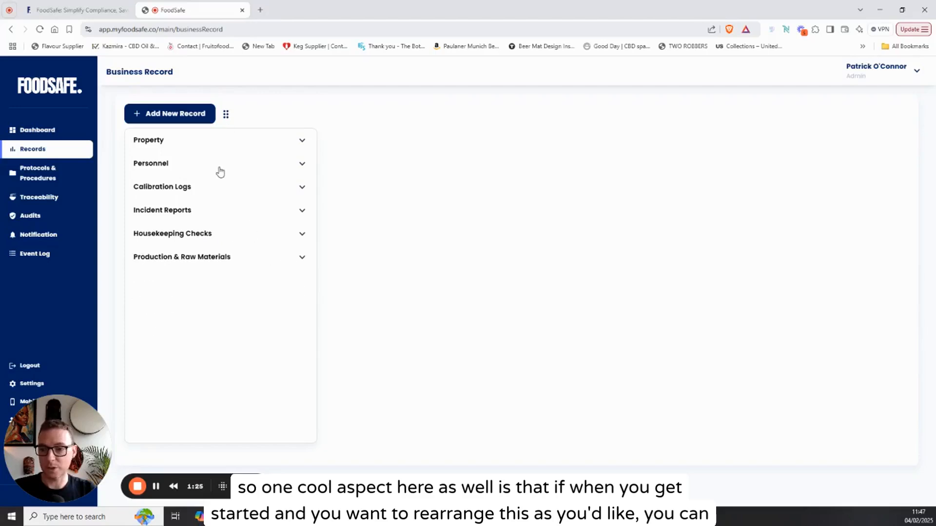
- Reorder the record categories so that Housekeeping Checks sits directly below Property, and leave reordering mode
left_click(225, 117)
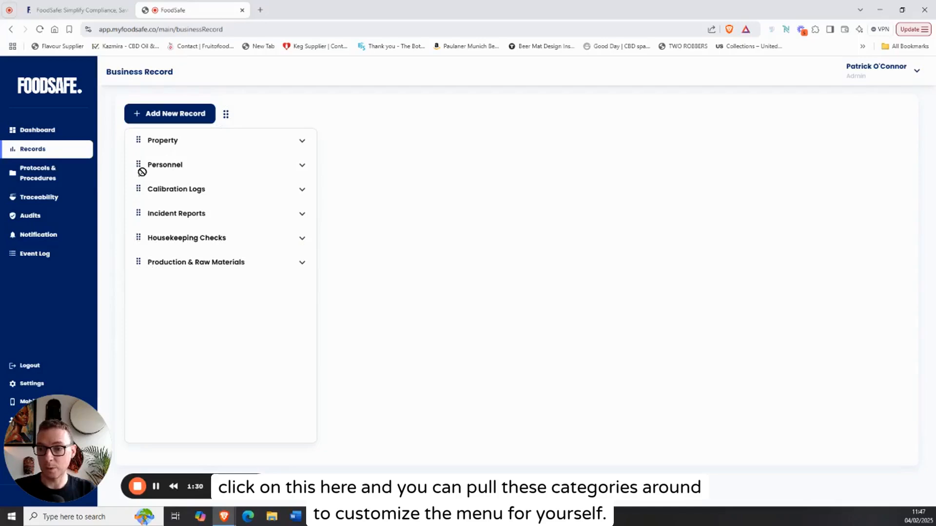
left_click_drag(139, 238, 175, 175)
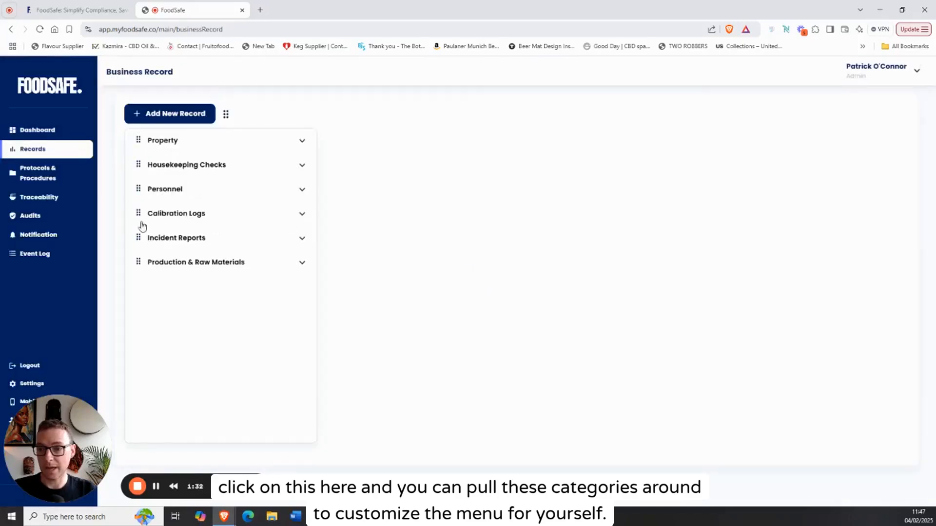
left_click(225, 116)
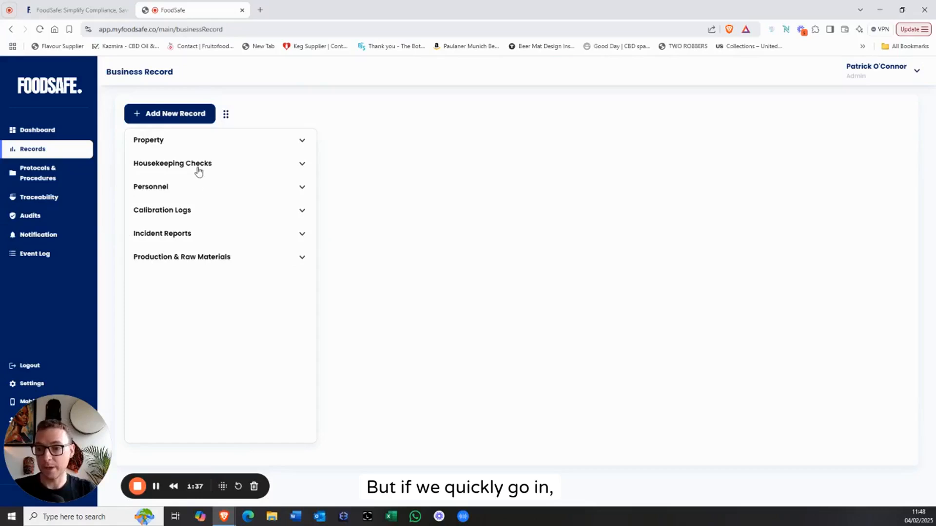
- Open the Visitor & Contractor Record in the Personnel category and show its description
left_click(166, 188)
left_click(180, 213)
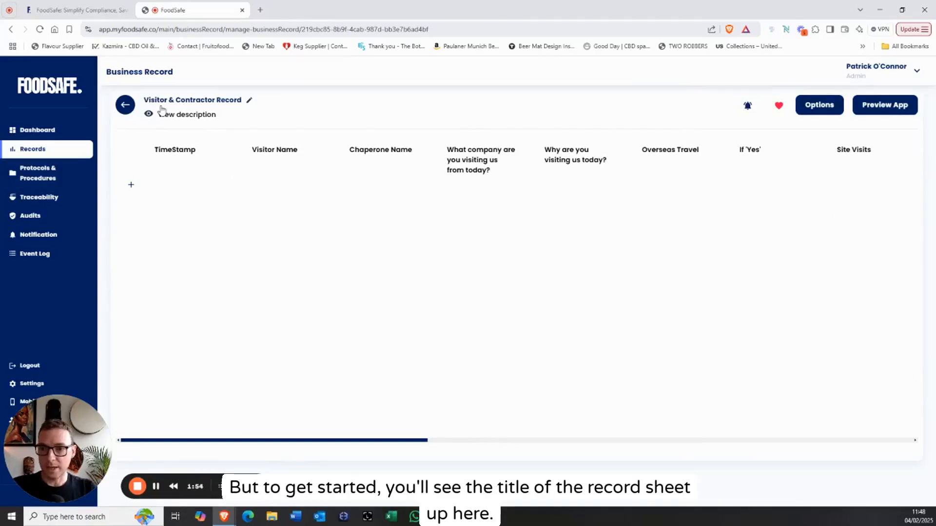
left_click(187, 115)
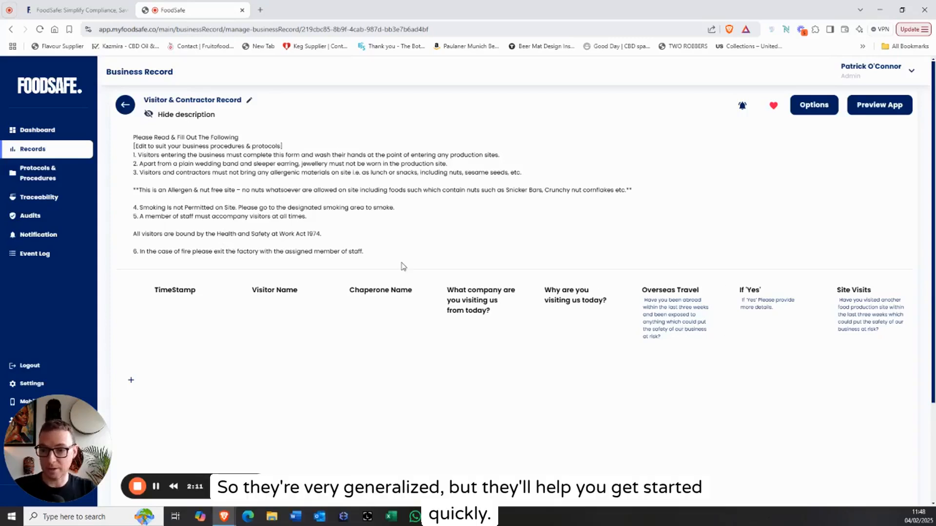
- Review the record's title, description and category settings with the description box enlarged, and close them without saving
left_click(250, 101)
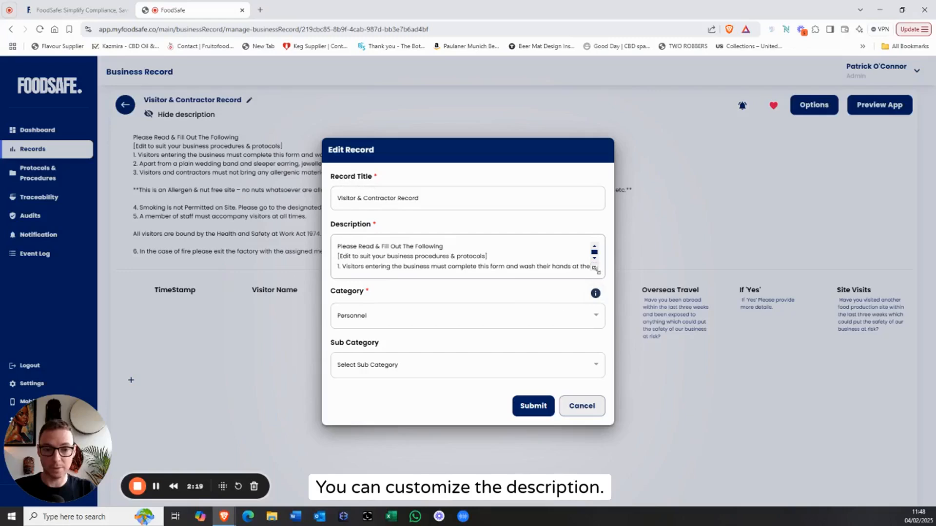
left_click_drag(597, 270, 594, 382)
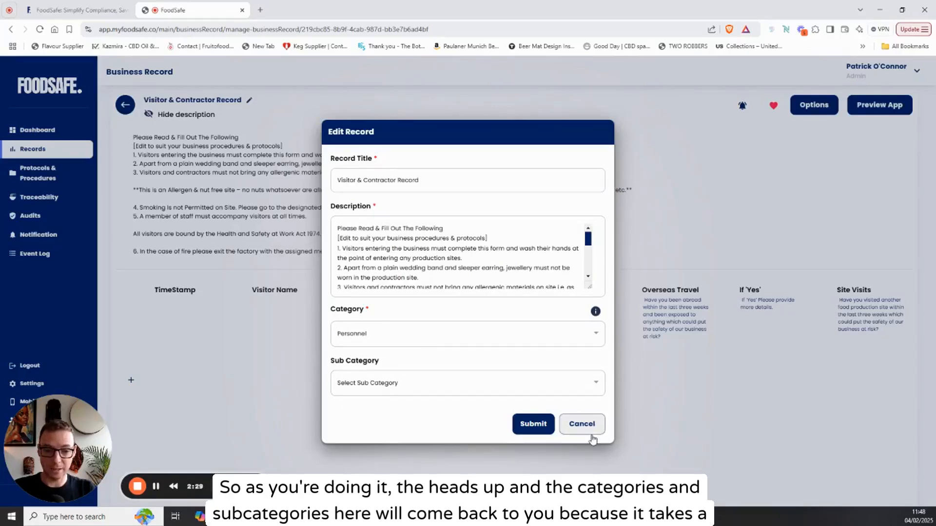
left_click(582, 424)
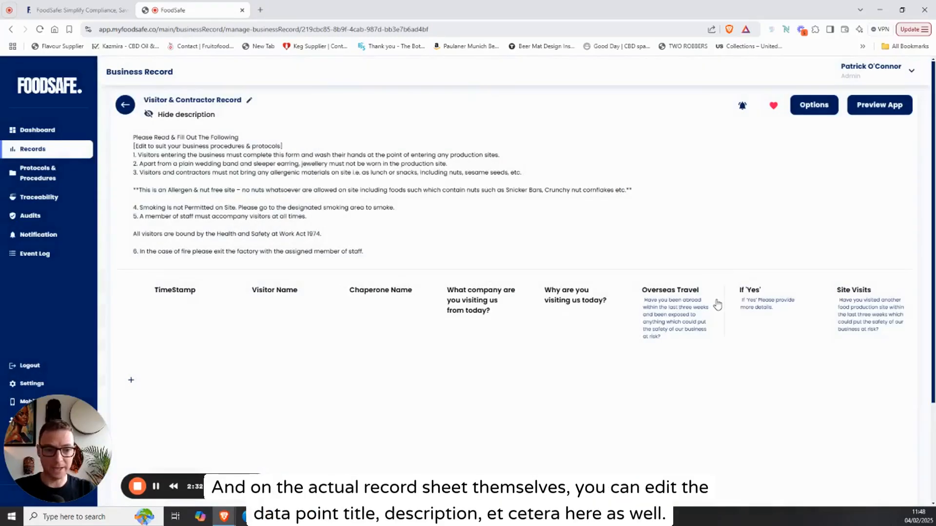
- Widen the Overseas Travel column of the record sheet
left_click_drag(729, 301, 810, 301)
left_click(809, 297)
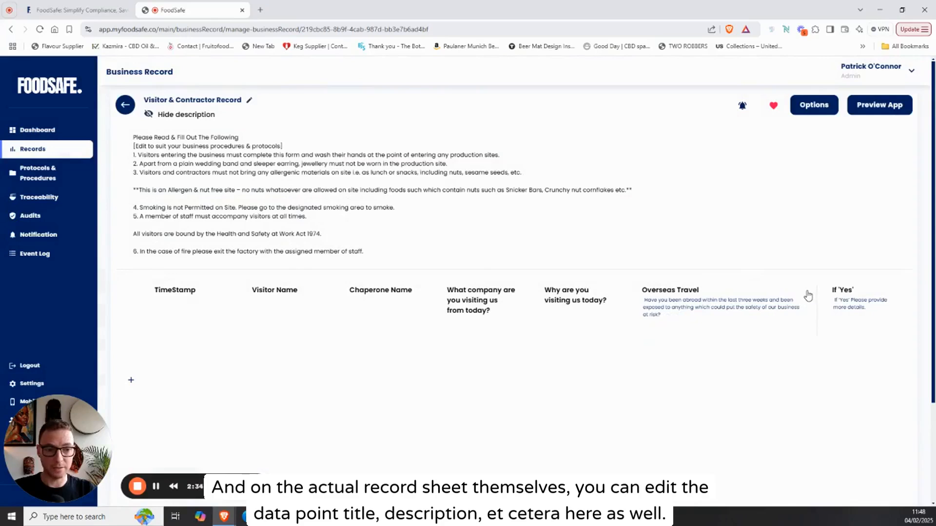
- Review the settings of the Overseas Travel data point without saving, and hide the record description
left_click(730, 303)
left_click(706, 333)
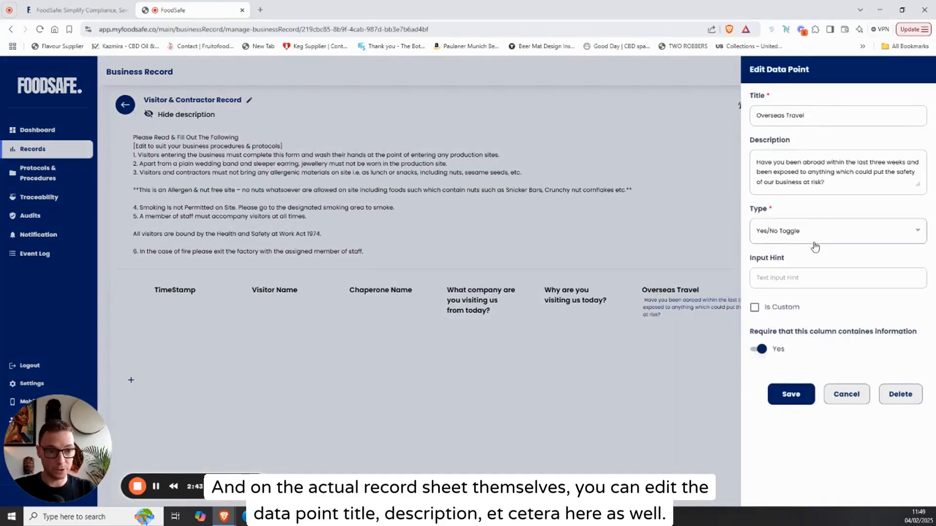
left_click(846, 394)
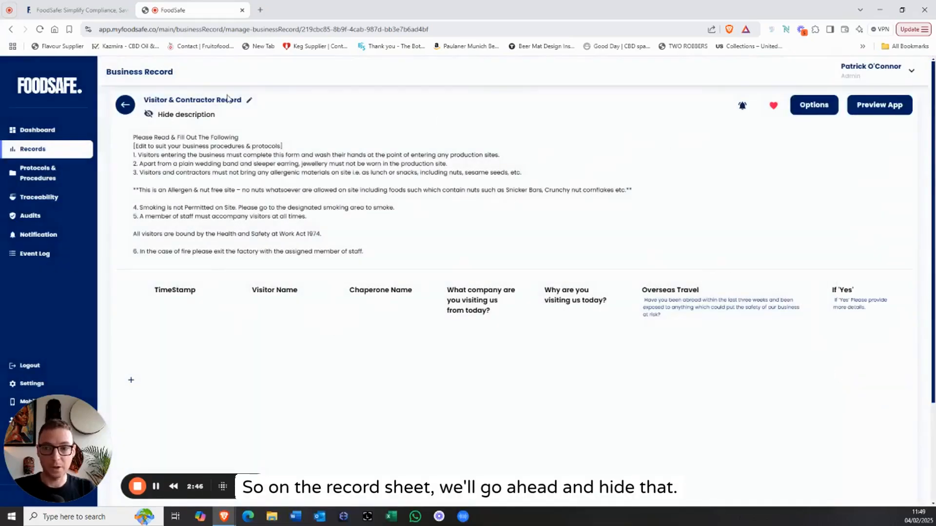
left_click(196, 116)
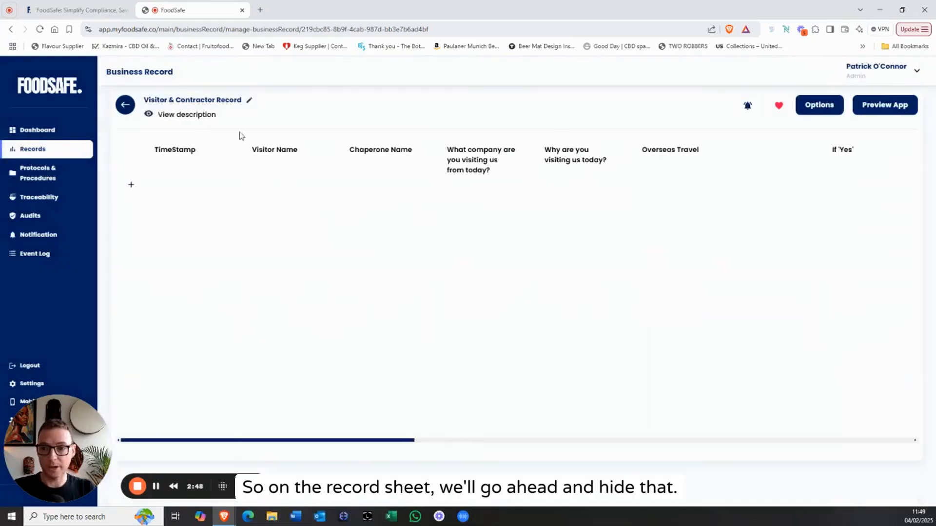
- Examine the record-change alert form with its title, recipient, change type and frequency settings, and cancel it
left_click(749, 107)
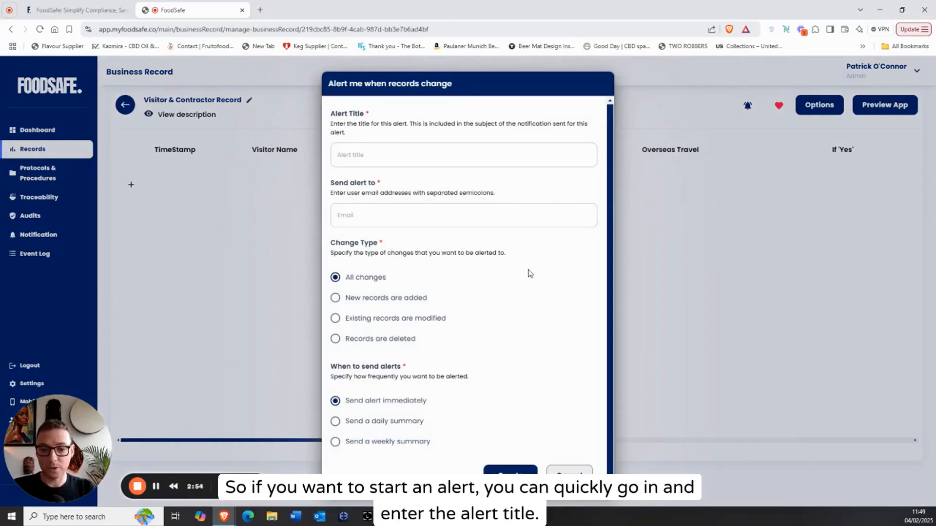
left_click(370, 155)
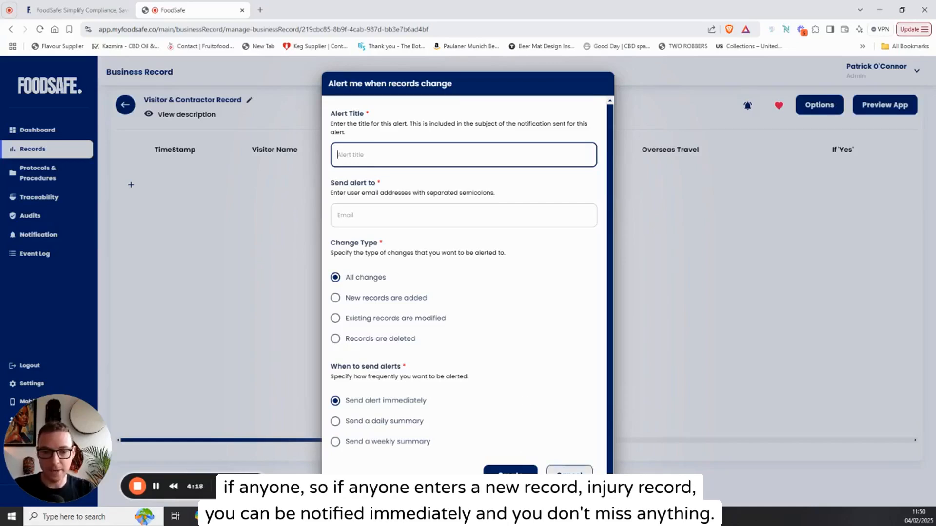
left_click(570, 476)
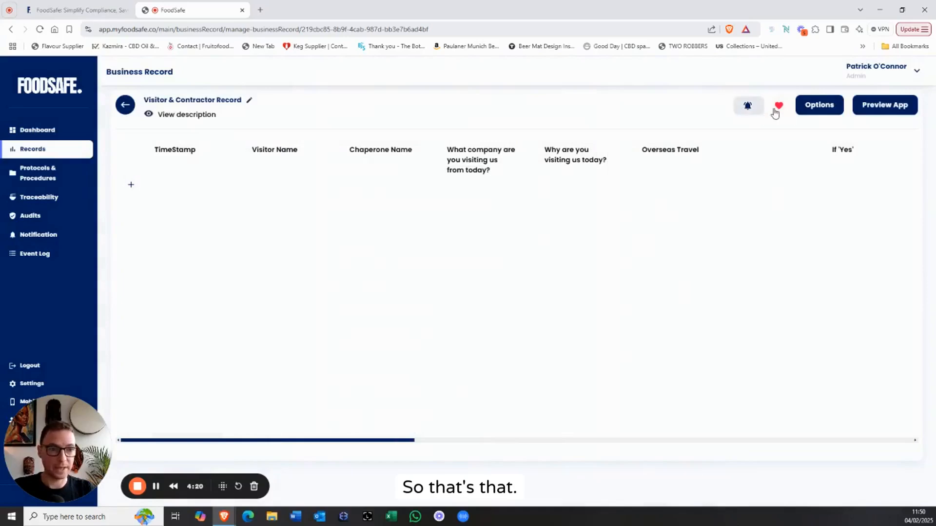
- Remove the Visitor & Contractor Record from the favourites and add it back
left_click(776, 109)
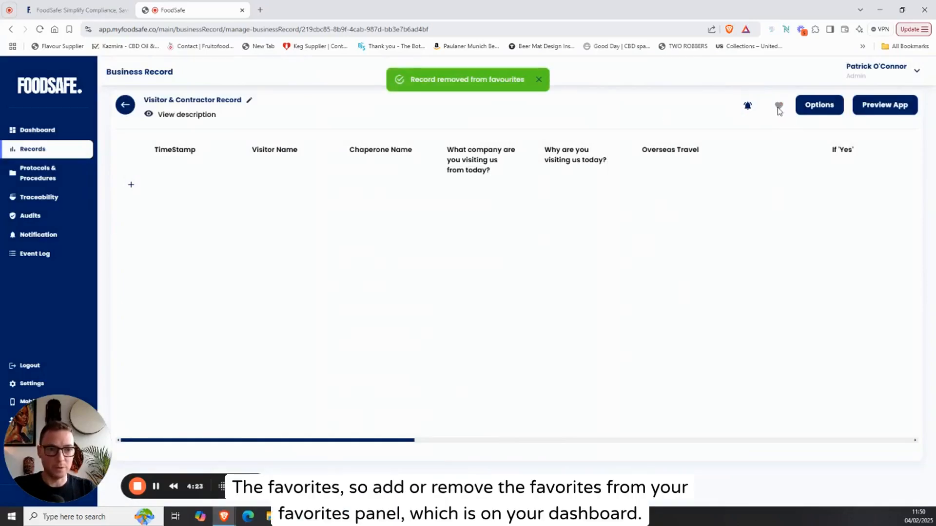
left_click(779, 108)
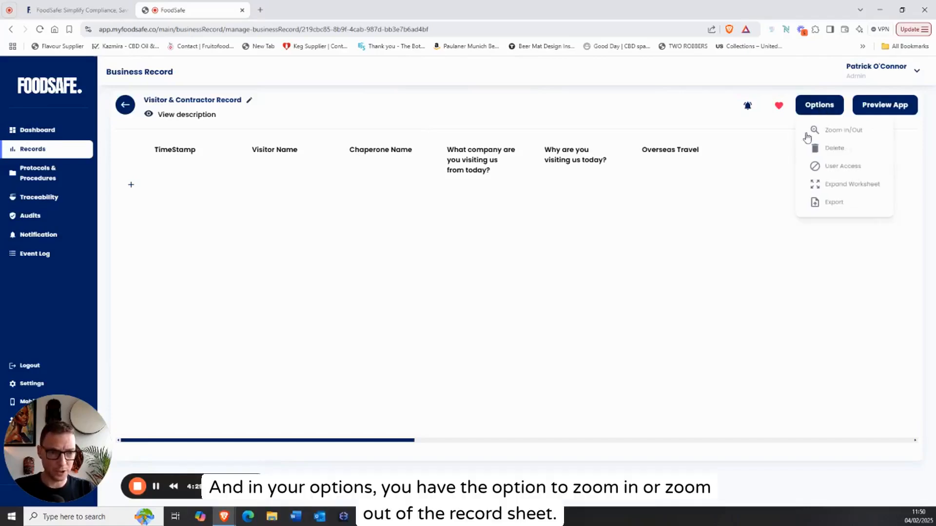
- Zoom the record sheet out slightly with the Zoom In/Out option
left_click(830, 132)
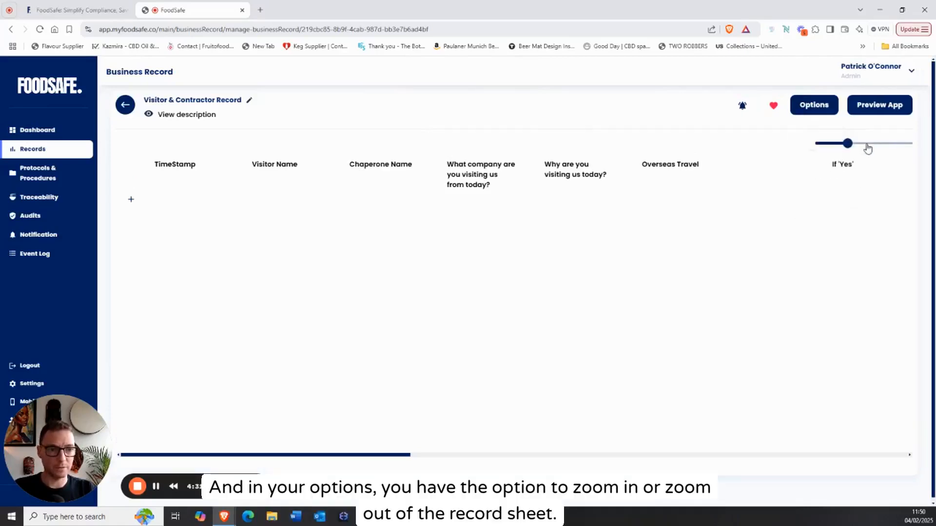
mouse_move(848, 143)
left_mouse_down()
mouse_move(814, 143)
mouse_move(850, 141)
left_mouse_up()
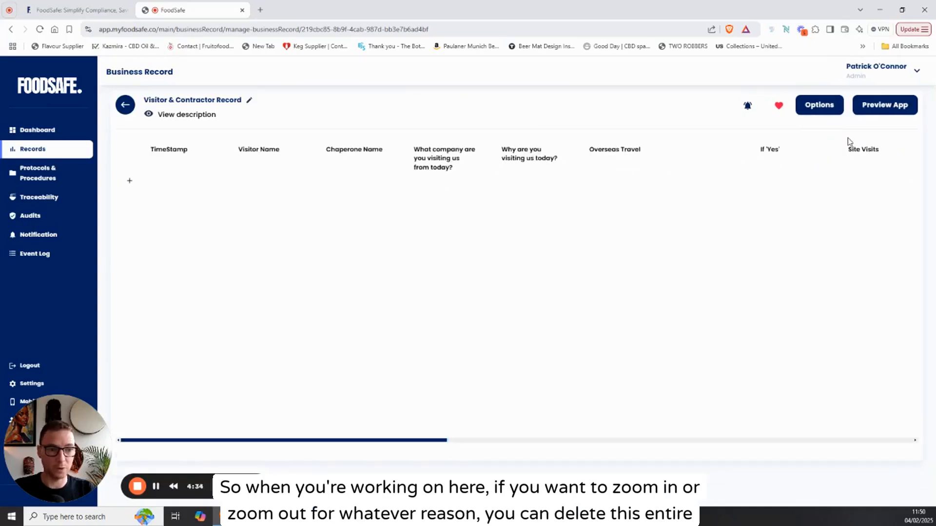
- Look through the record sheet's user access and expanded worksheet options, and return to the normal view
left_click(813, 105)
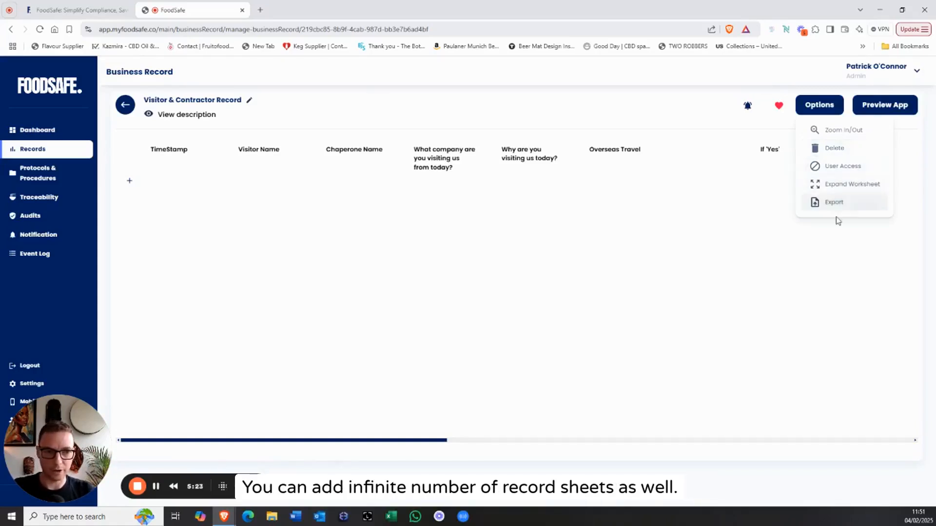
left_click(857, 167)
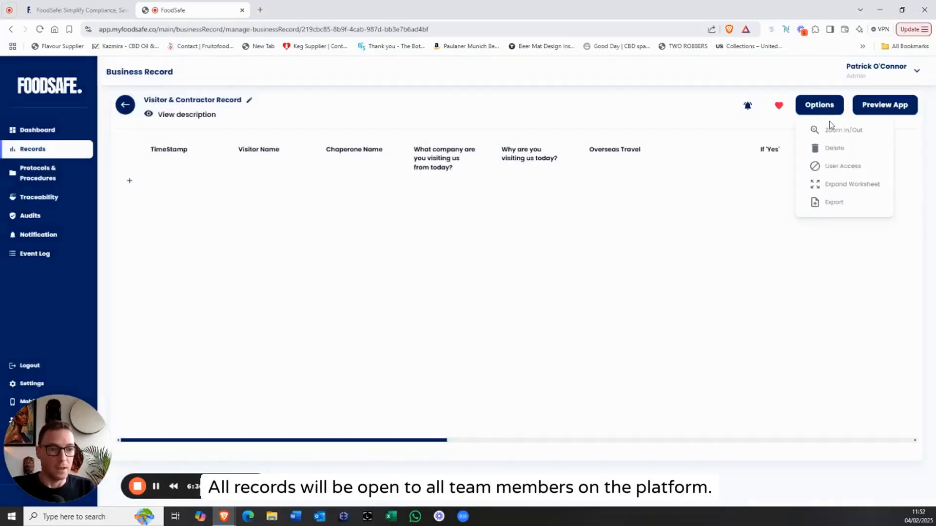
left_click(838, 184)
key("Escape")
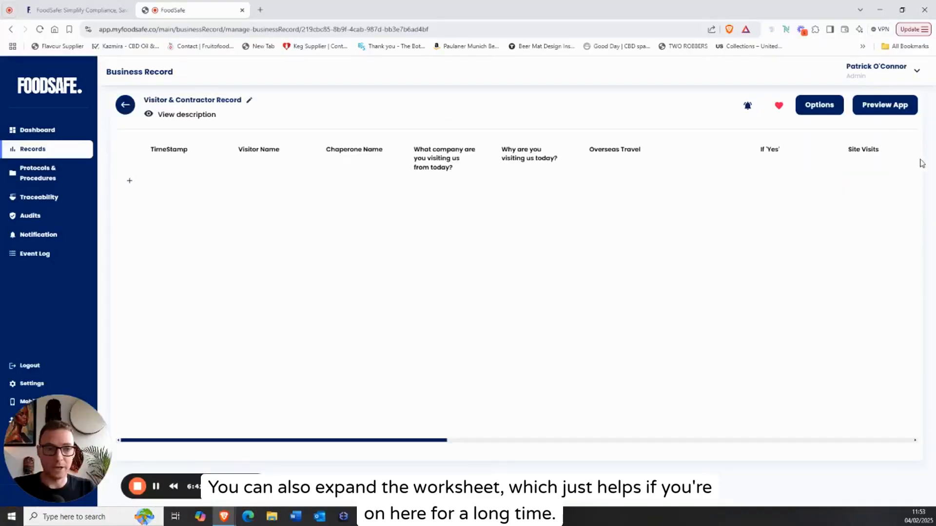
left_click(820, 109)
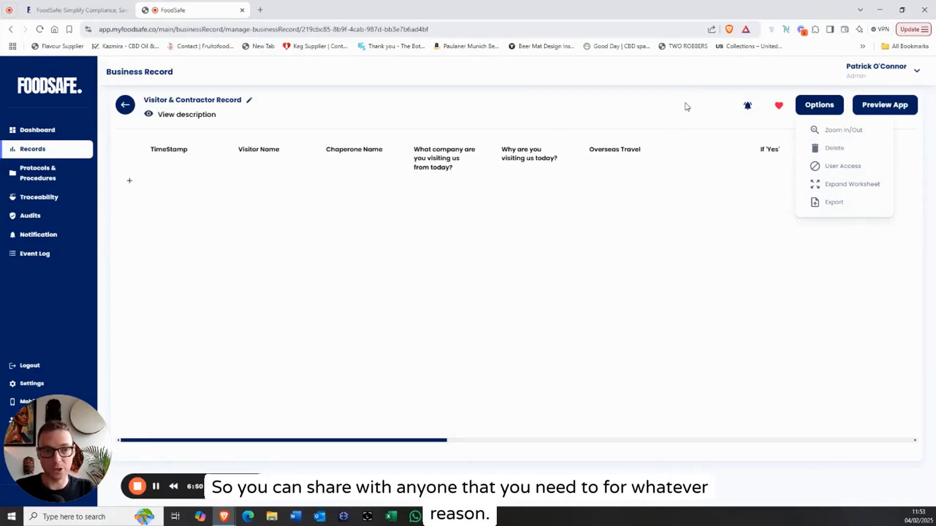
left_click(777, 129)
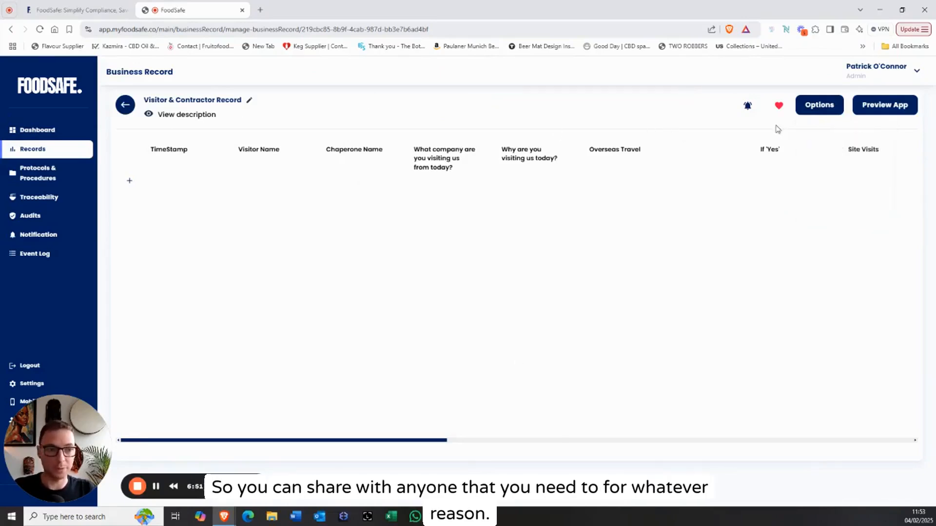
- Preview the Visitor & Contractor Record as the app form and read through its fields down to the Declaration
left_click(895, 108)
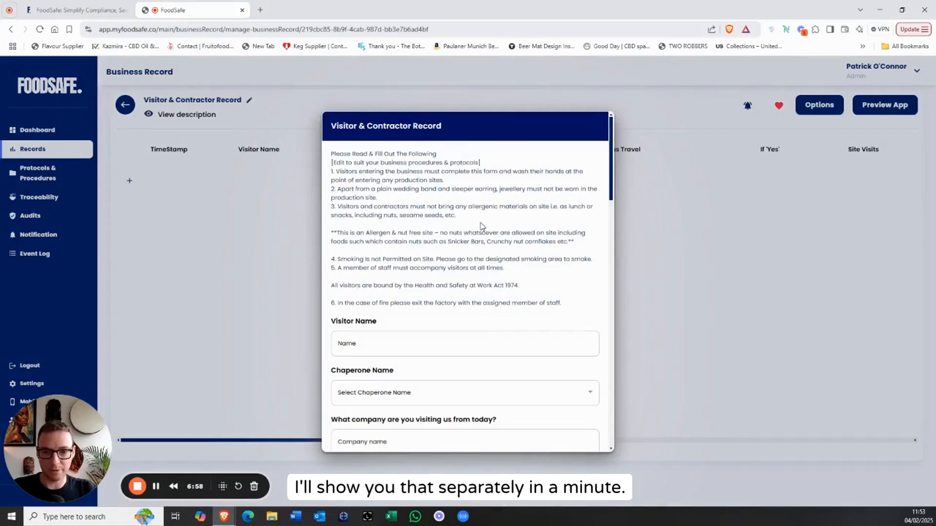
scroll(481, 216, "down", 7)
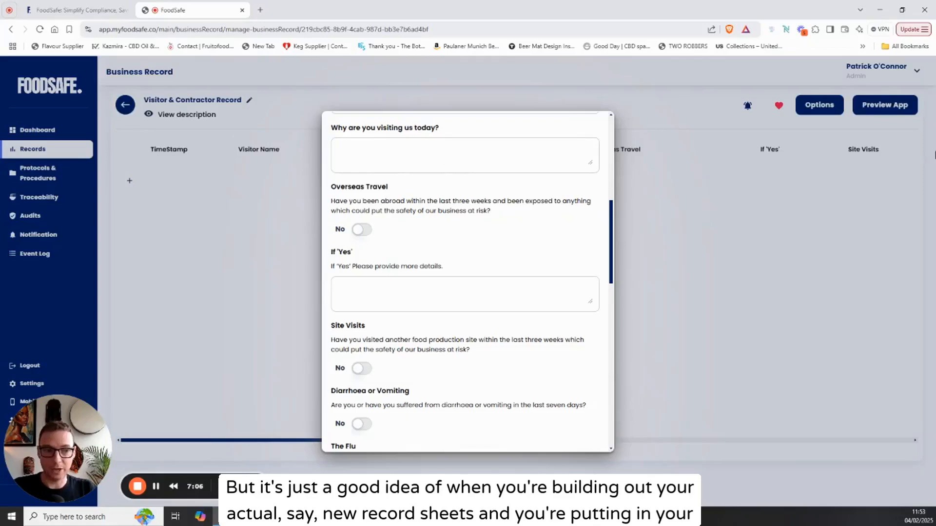
scroll(522, 225, "down", 10)
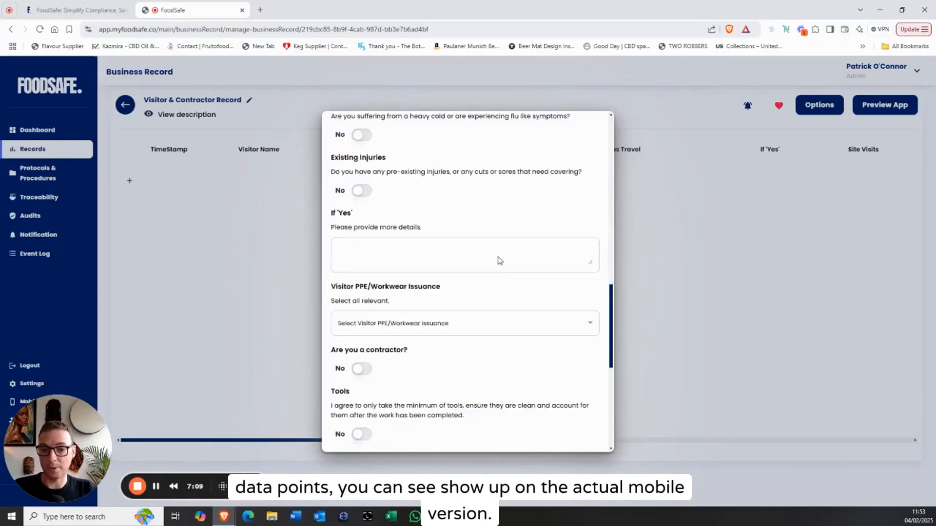
scroll(518, 341, "down", 1)
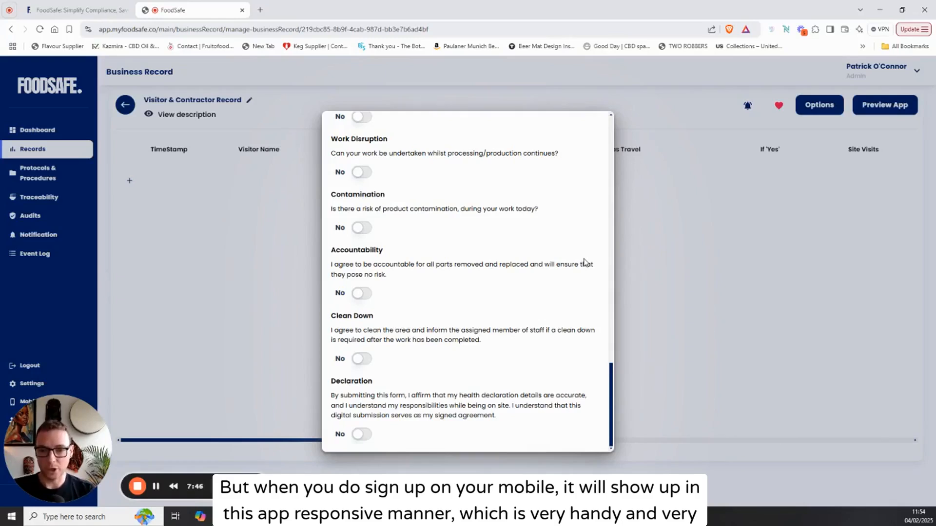
- Review the Visitor & Contractor Record's app form once more from its instructions down to the Declaration, and close the preview
scroll(516, 273, "up", 20)
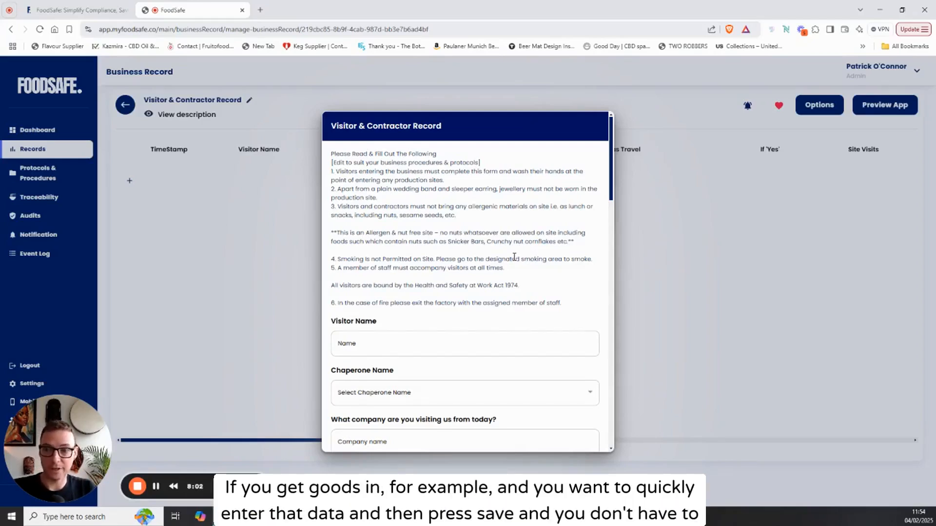
scroll(509, 259, "down", 20)
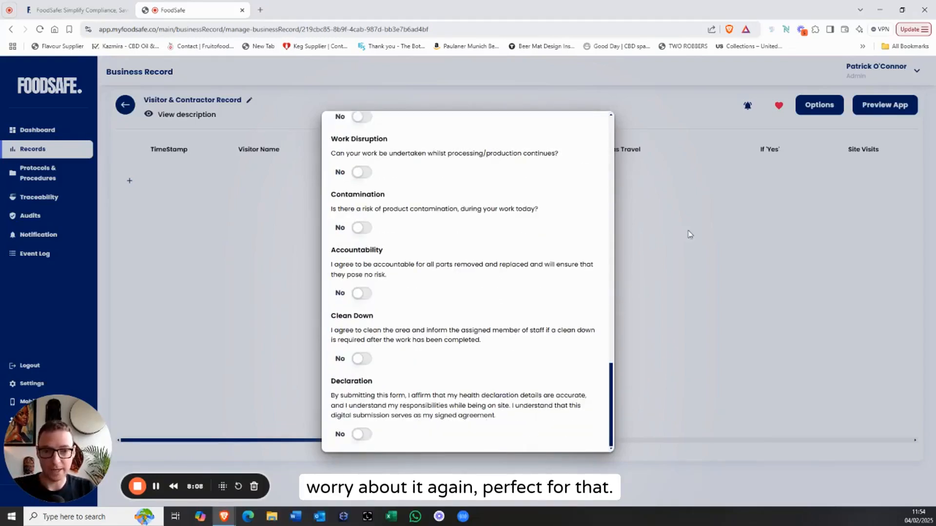
left_click(667, 227)
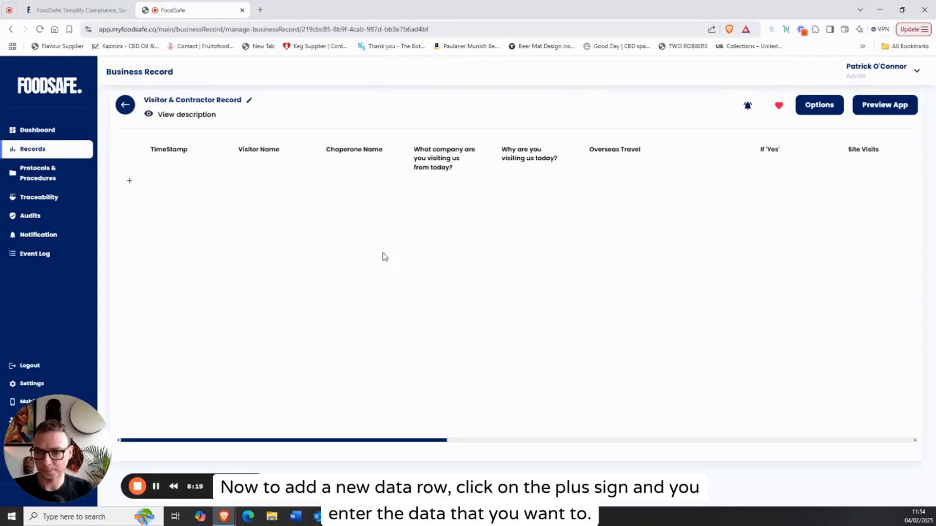
- Add a new data row with the visitor's name, the available chaperone and the company name "booch"
left_click(130, 181)
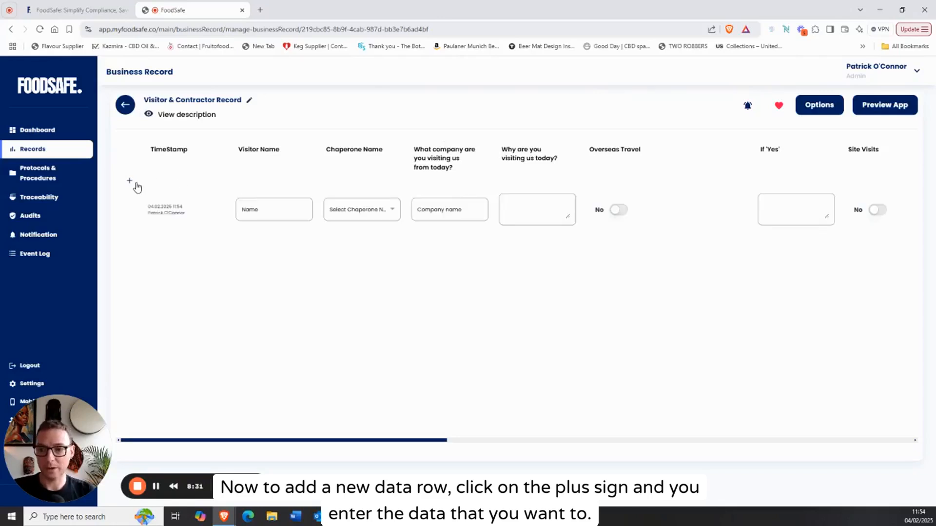
left_click(273, 204)
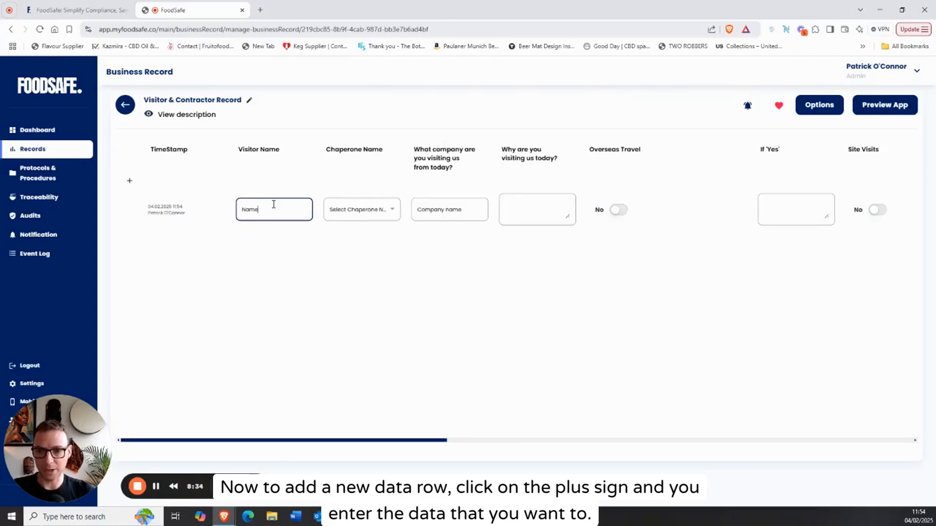
type("Paddy")
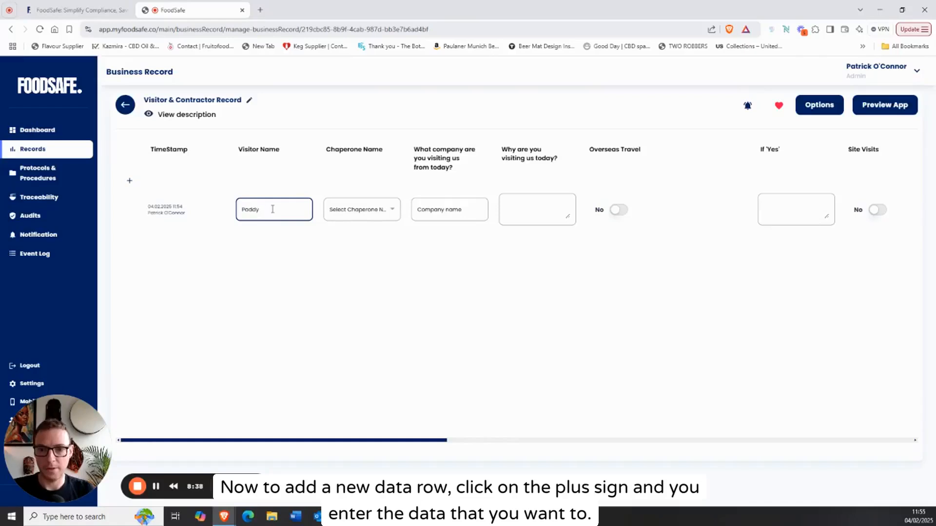
left_click(358, 210)
left_click(359, 249)
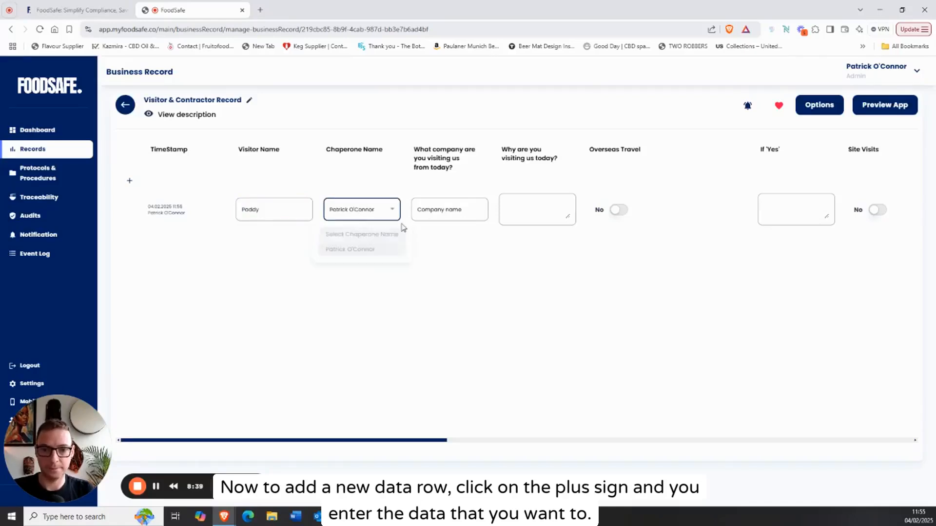
left_click(434, 213)
type("booch")
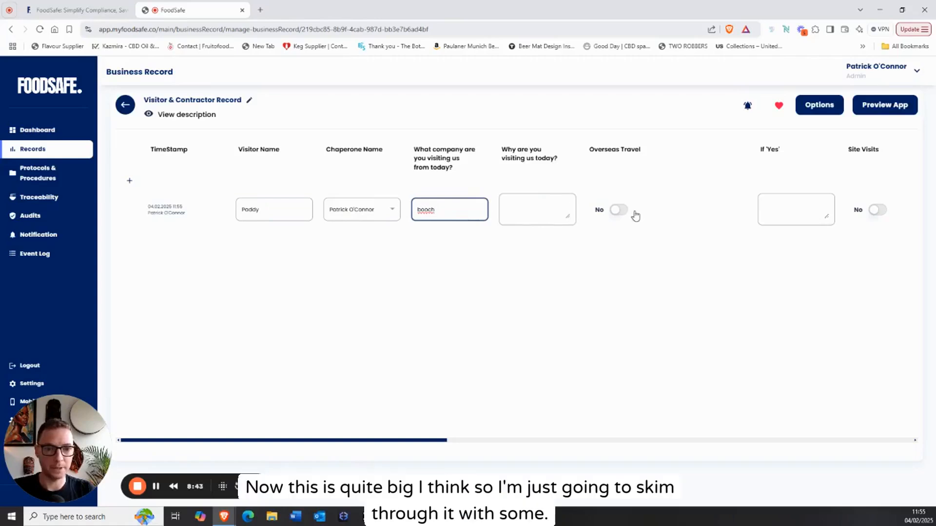
- Set Overseas Travel, The Flu and Existing Injuries to Yes in the new row
left_click(620, 214)
left_click(618, 211)
scroll(643, 219, "right", 9)
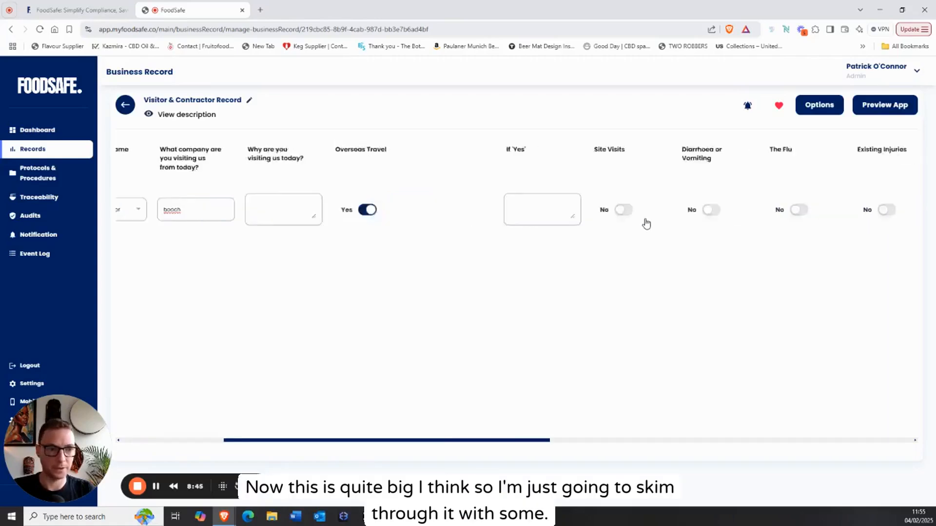
left_click(617, 211)
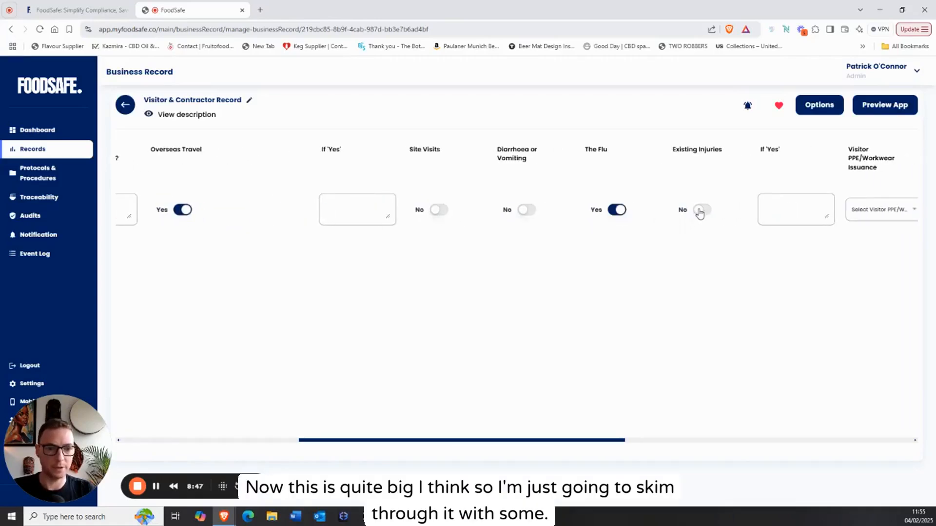
left_click(701, 211)
scroll(707, 243, "right", 8)
- Choose Safety goggles and Branded t-shirt as the row's Visitor PPE/Workwear Issuance
left_click(465, 217)
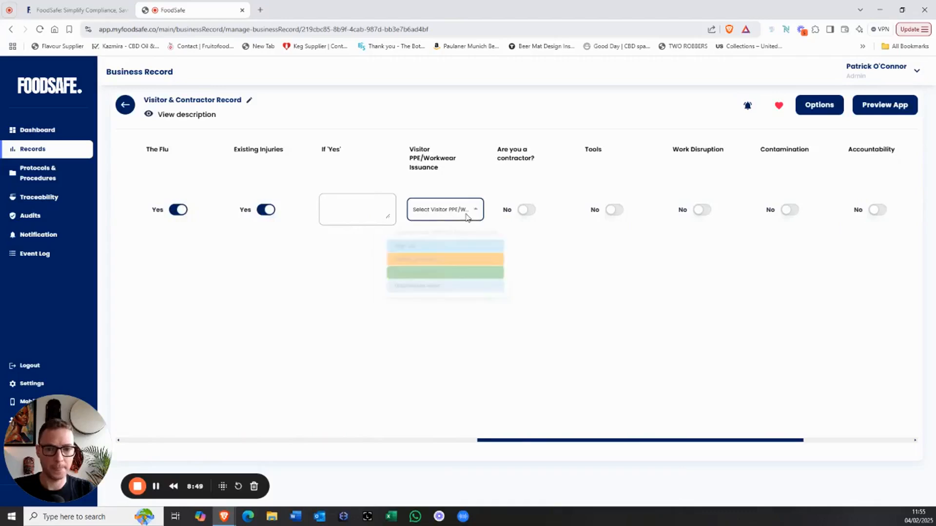
left_click(463, 268)
left_click(463, 279)
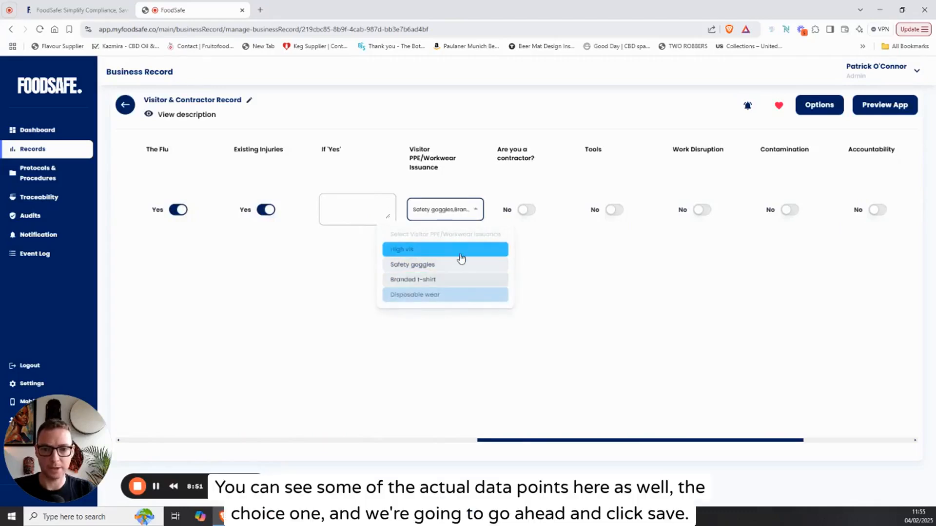
- Set Work Disruption to Yes and save the data row
left_click(700, 214)
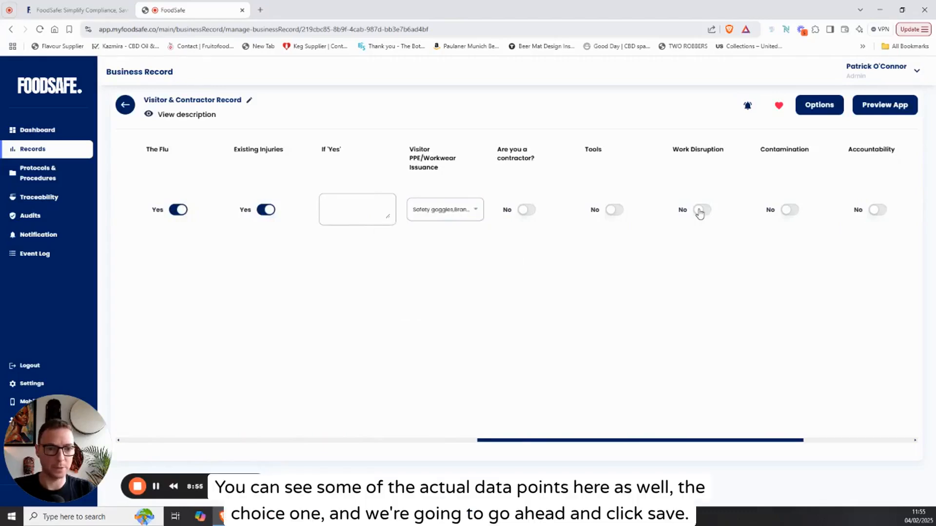
left_click(700, 214)
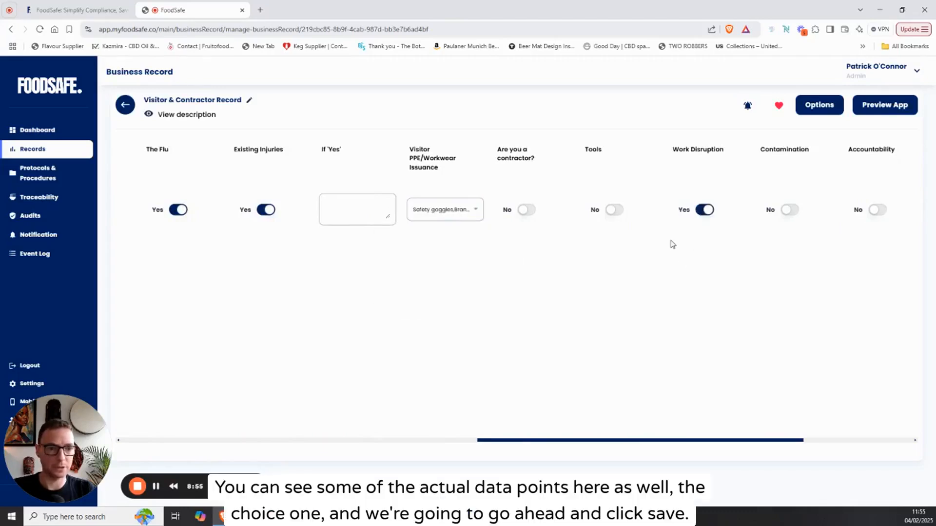
scroll(671, 244, "right", 5)
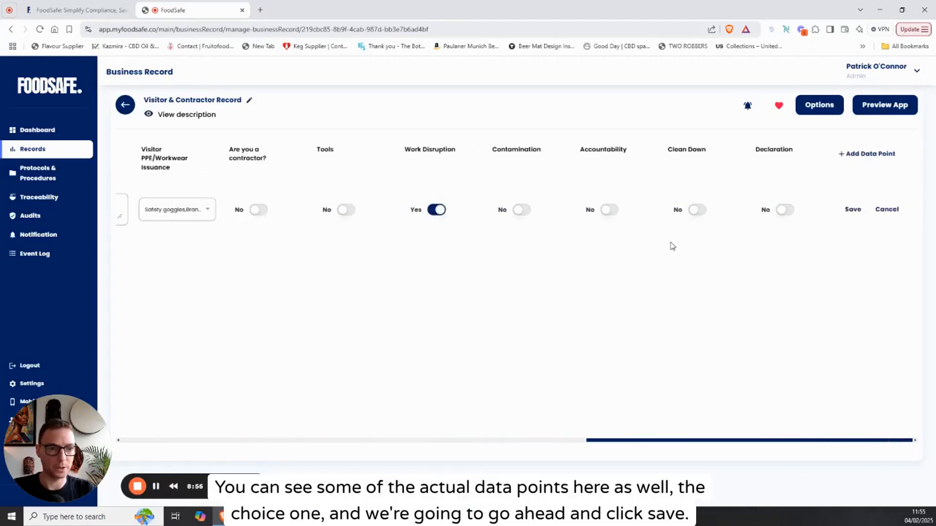
left_click(854, 214)
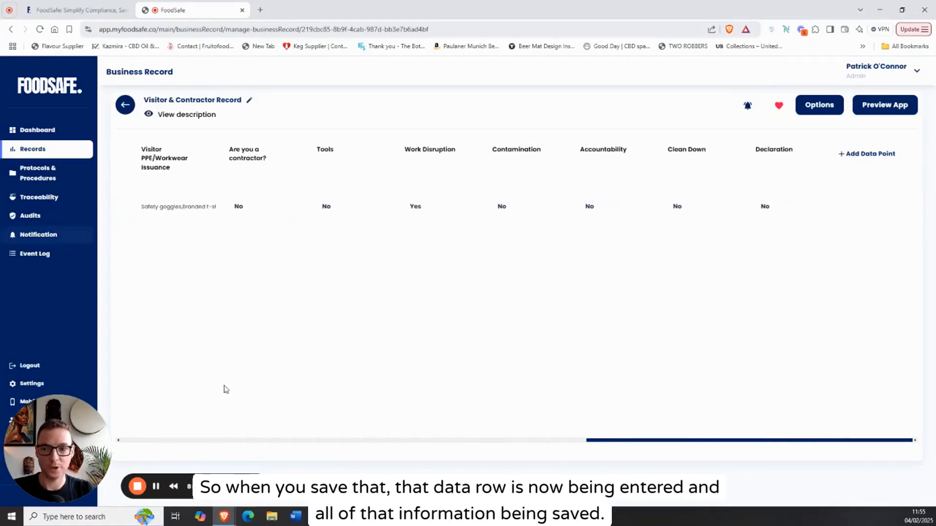
- Add a second data row with another visitor's name, the available chaperone and the company name "Choco late"
scroll(580, 253, "left", 15)
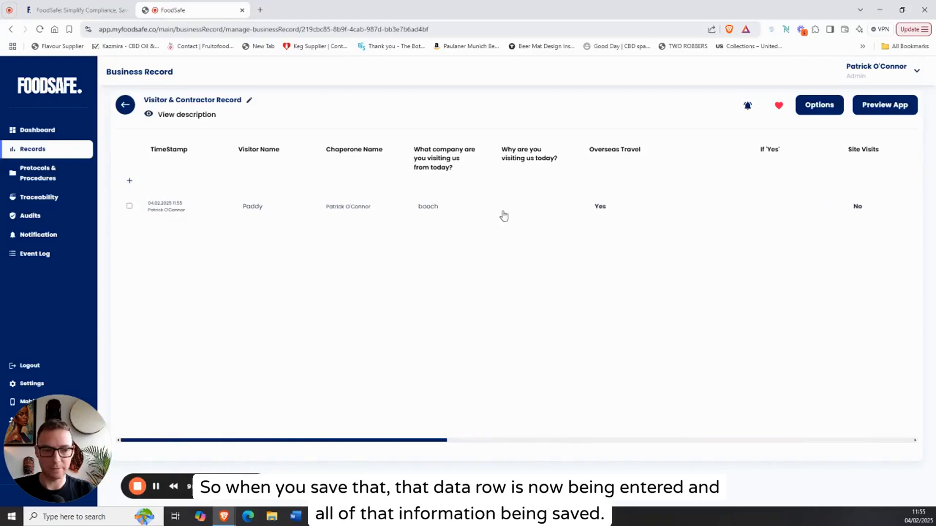
left_click(129, 180)
left_click(279, 207)
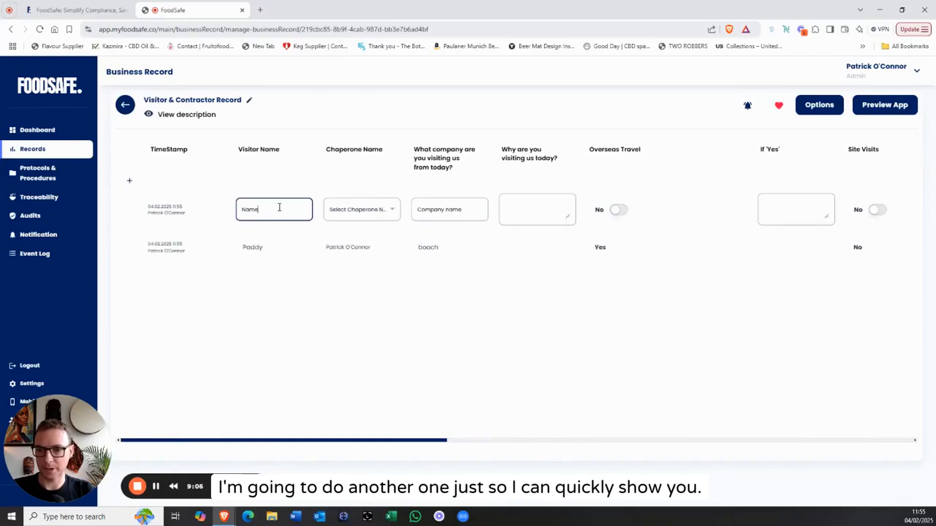
double_click(279, 207)
type("Steve")
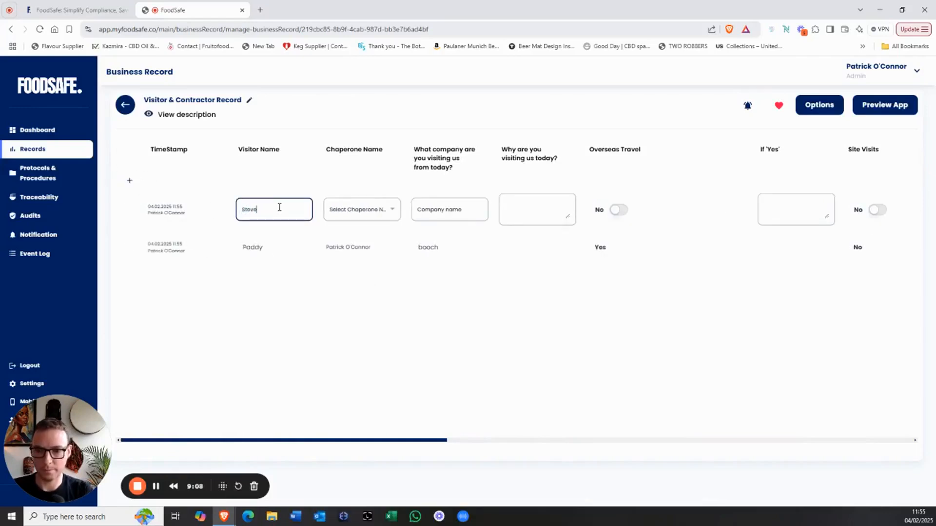
left_click(378, 209)
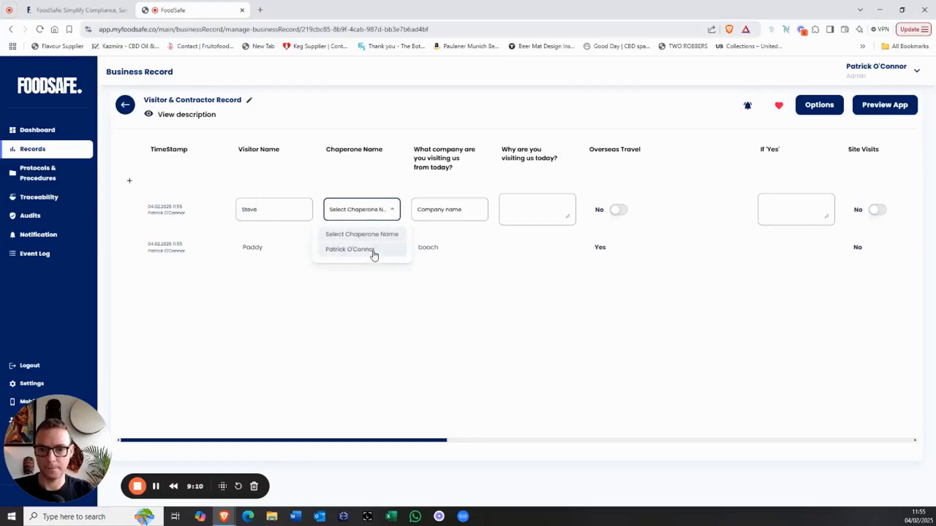
left_click(372, 251)
left_click(468, 207)
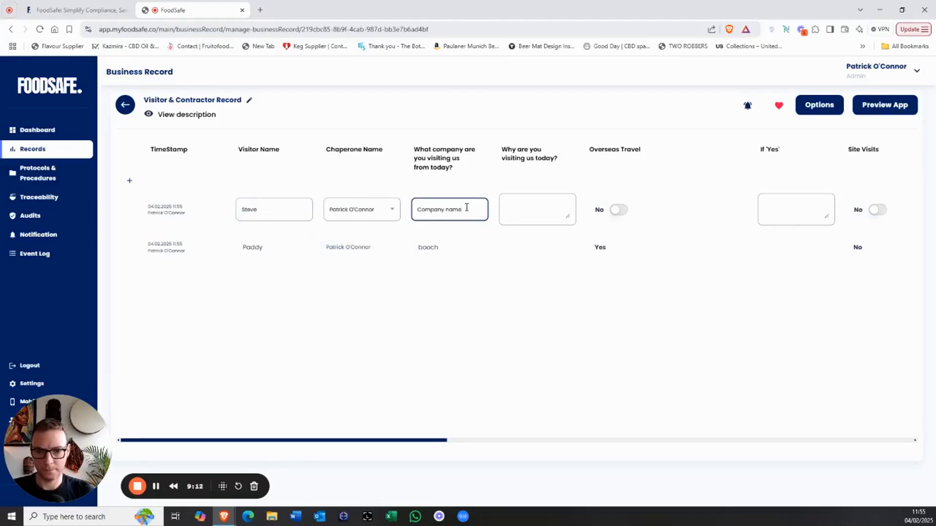
triple_click(467, 207)
type("co late")
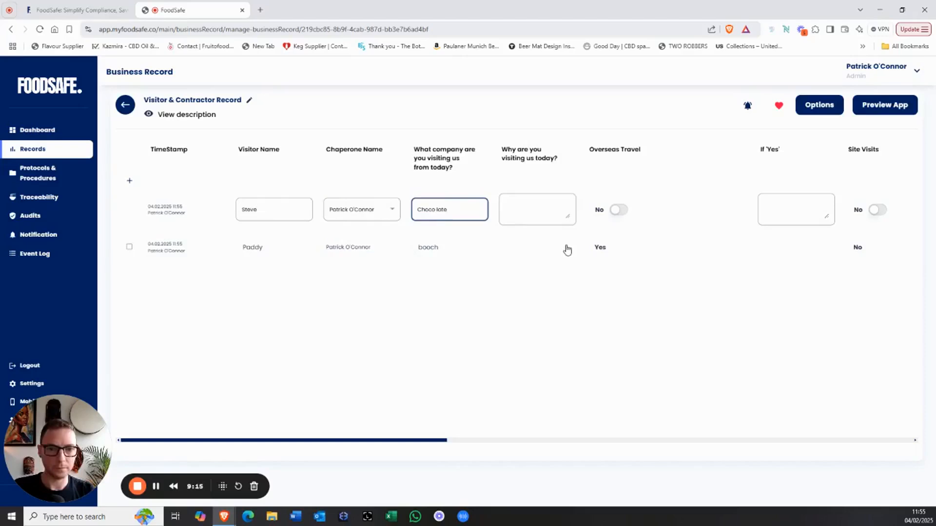
- Set Clean Down and Accountability to Yes in the second row and save it
scroll(564, 254, "right", 10)
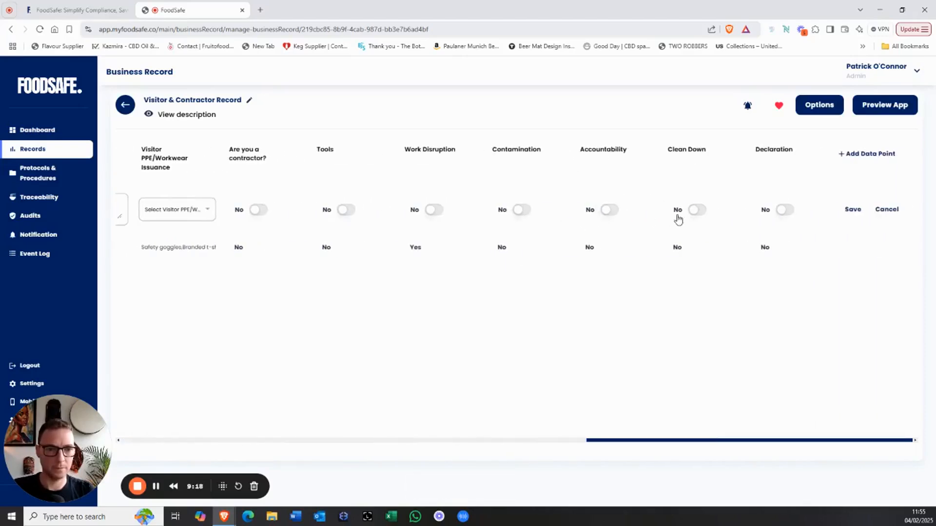
left_click(700, 210)
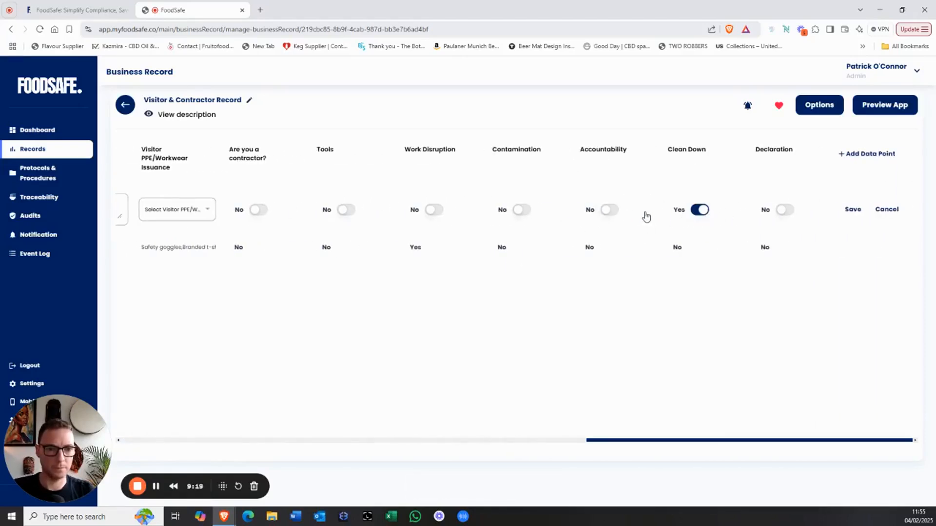
left_click(611, 210)
left_click(858, 211)
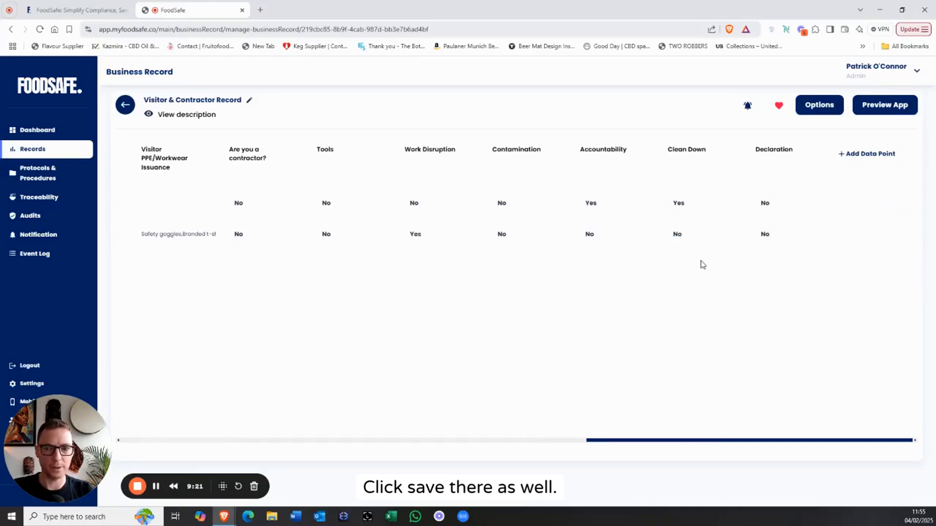
- Enter "na" as the reason for visiting in the saved Choco late row
scroll(681, 276, "left", 10)
scroll(675, 286, "left", 5)
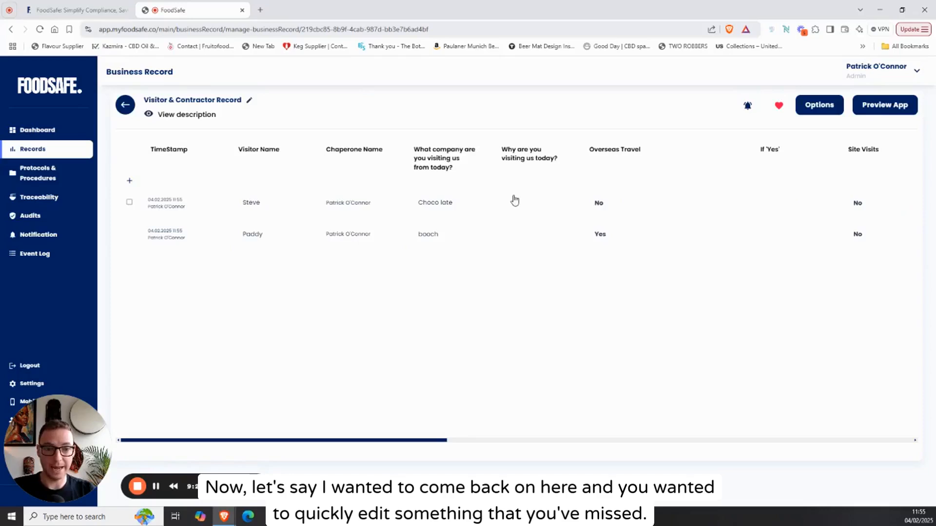
left_click(530, 205)
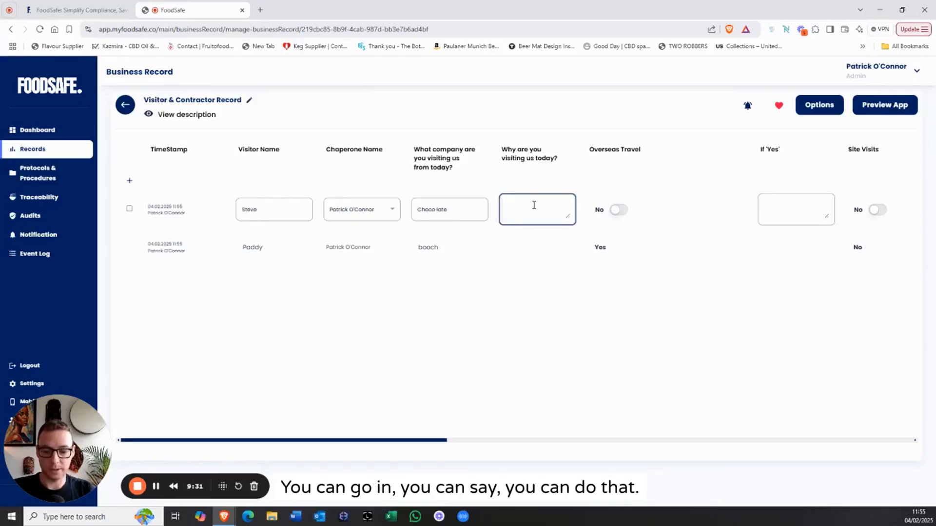
type("na")
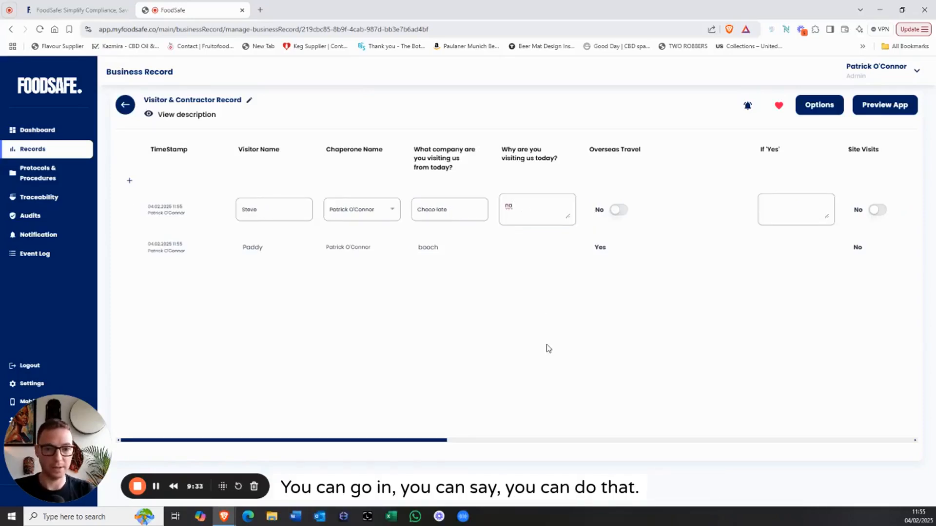
left_click(547, 349)
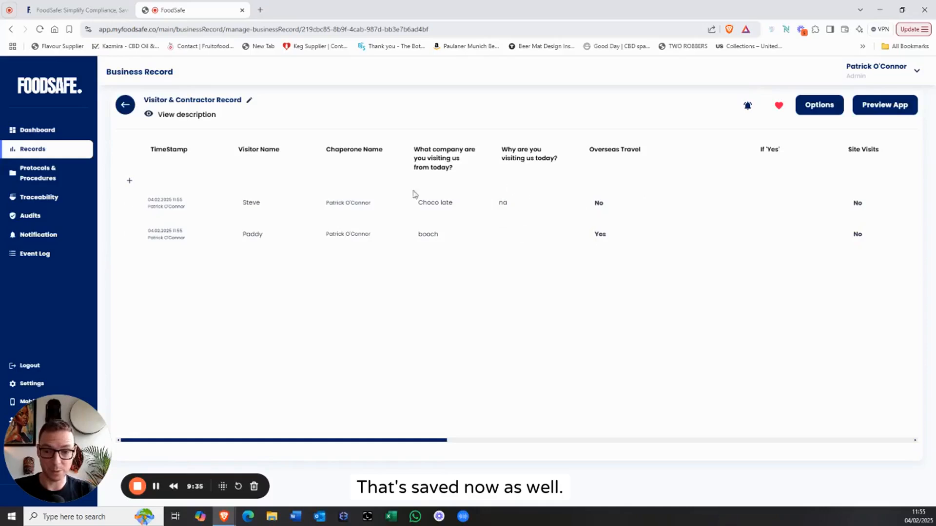
- Set Site Visits to Yes in the Choco late row
left_click(858, 205)
left_click(859, 210)
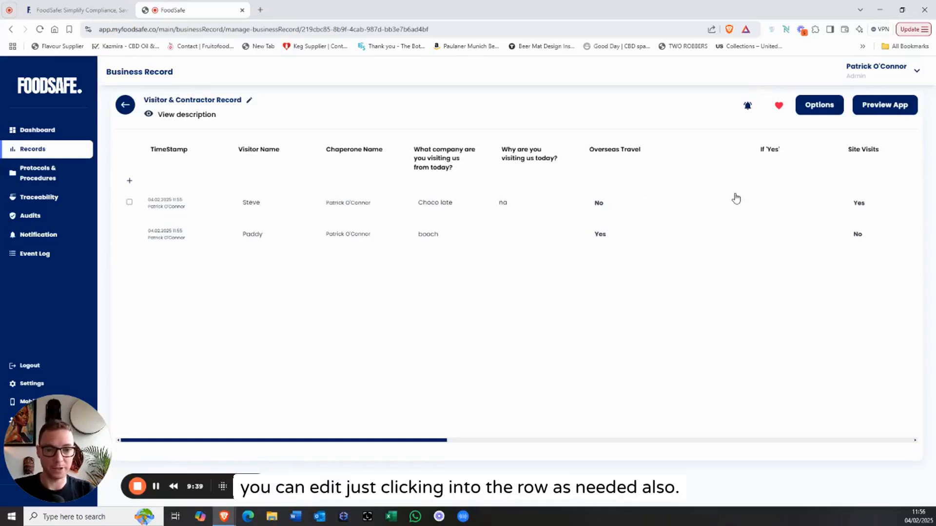
scroll(632, 285, "right", 10)
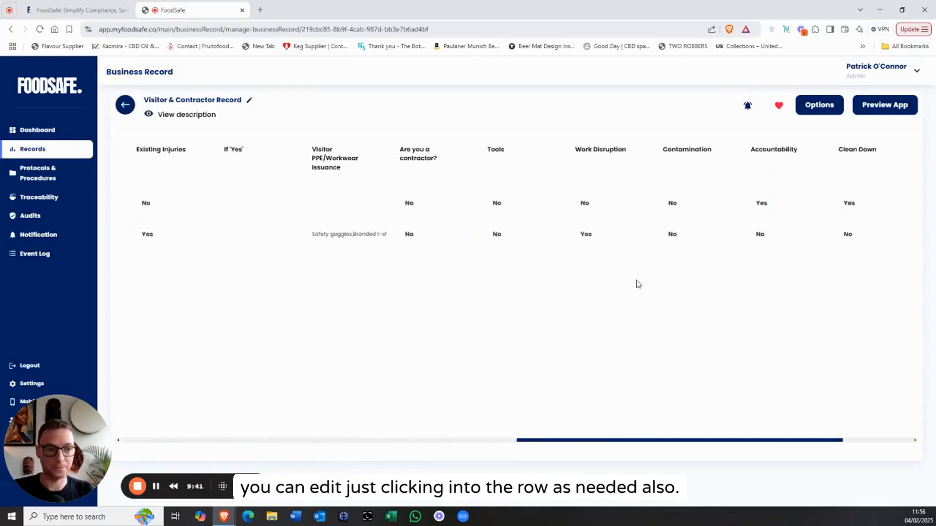
scroll(637, 285, "left", 10)
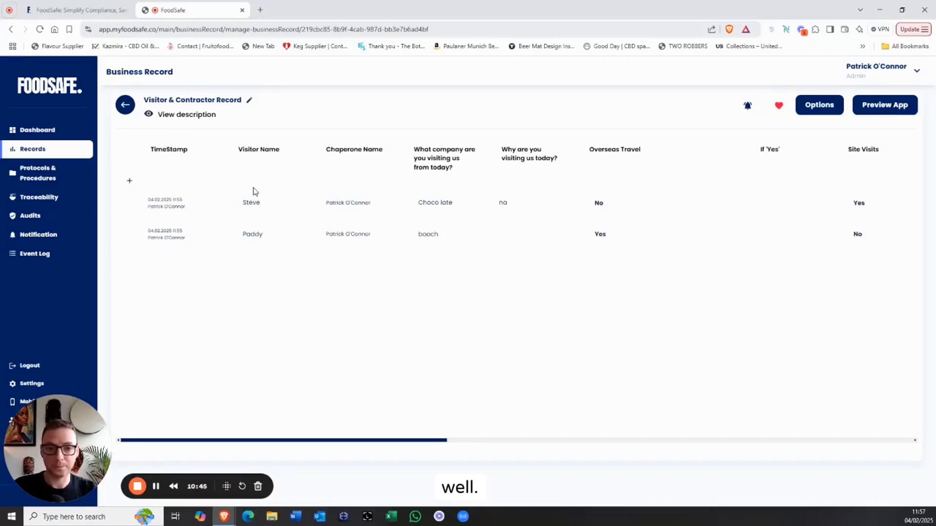
- Look at the Visitor Name column's data point settings and close them without changes
left_click(273, 153)
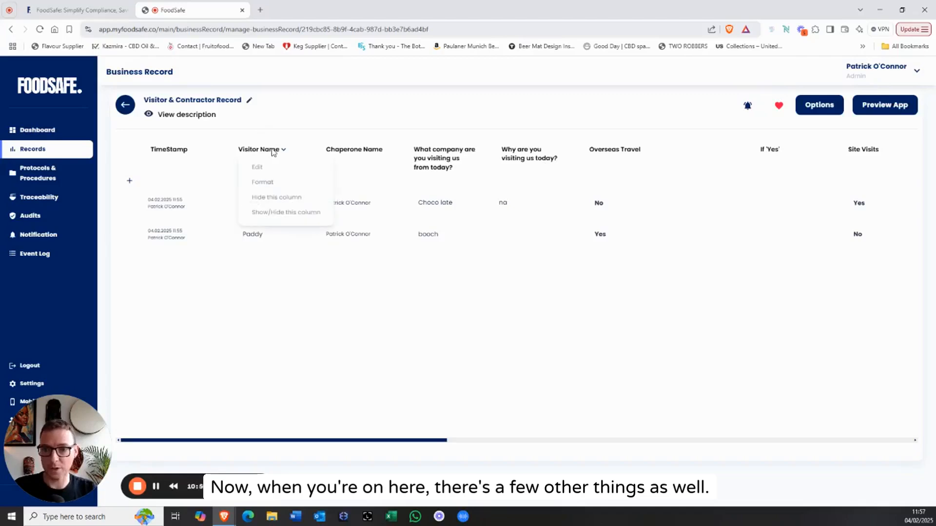
left_click(301, 168)
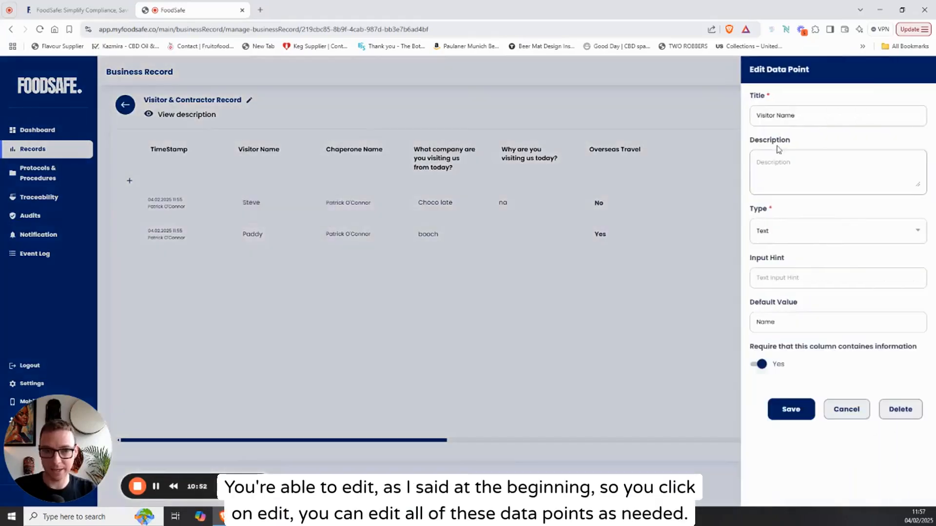
left_click(856, 411)
- Format the record with alternating row styles, giving odd rows the pale teal colour #c4ece7, and save
left_click(286, 153)
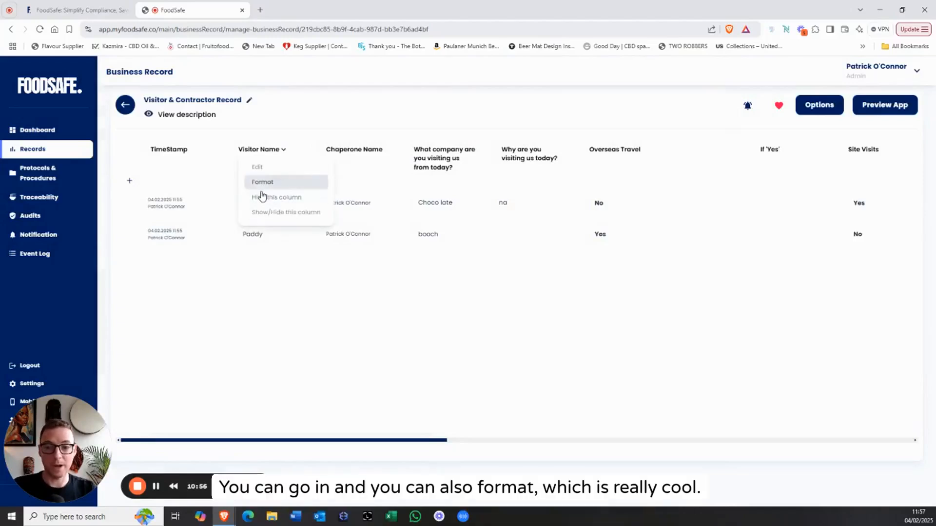
left_click(263, 185)
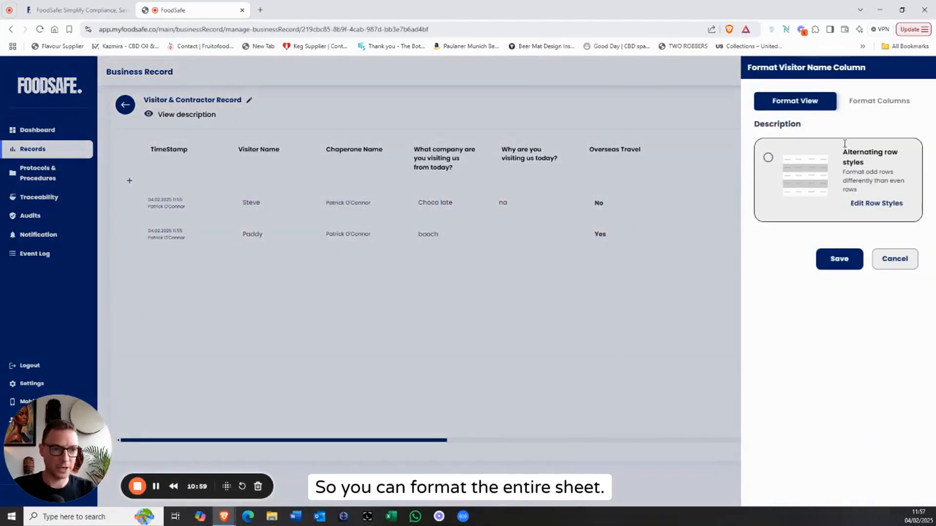
left_click(866, 205)
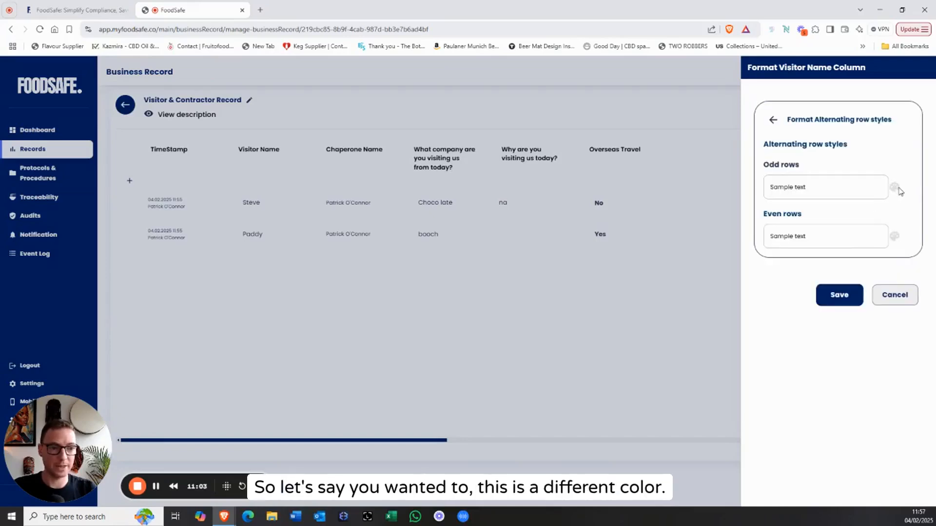
left_click(896, 188)
left_click(841, 298)
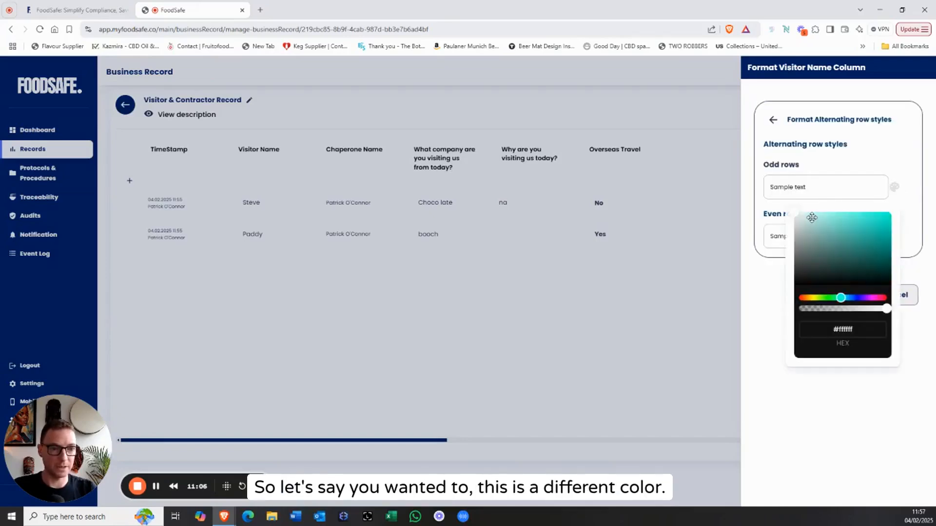
left_click(811, 217)
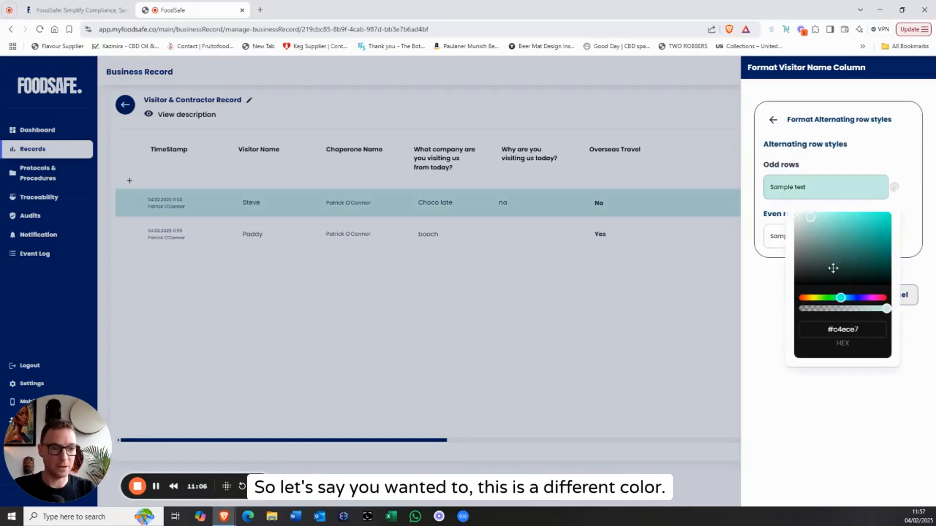
left_click(765, 431)
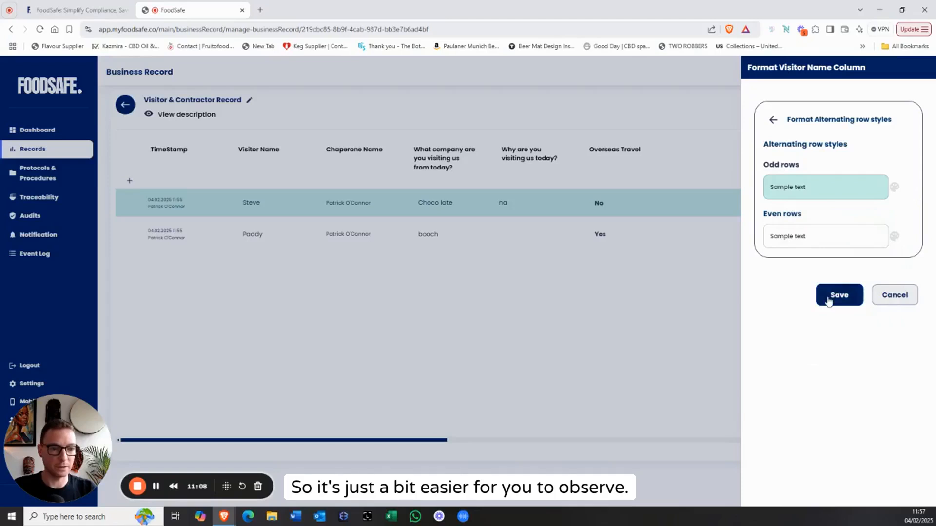
left_click(836, 294)
- Add another row with Overseas Travel and Site Visits set to Yes and save it
left_click(130, 180)
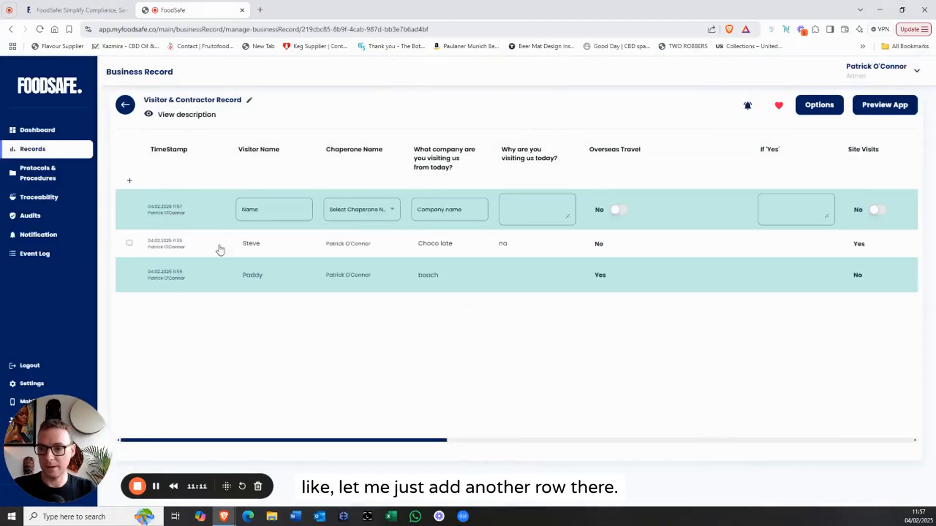
scroll(857, 212, "right", 15)
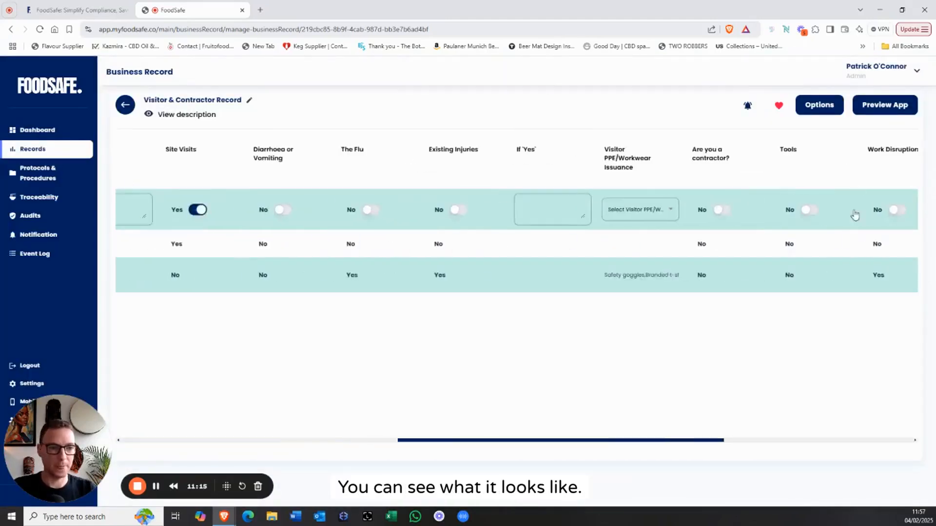
left_click(856, 215)
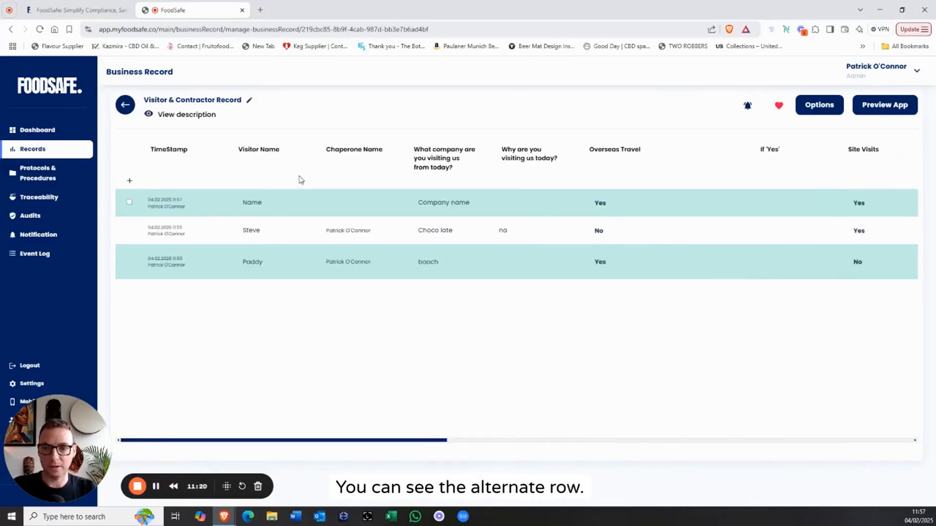
- Enable conditional formatting for the Visitor Name column and begin a new rule
left_click(281, 149)
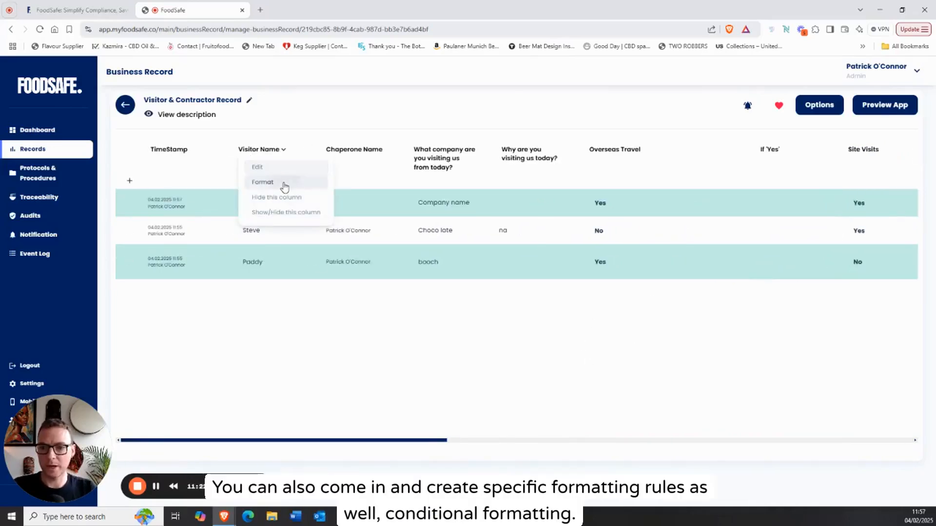
left_click(263, 181)
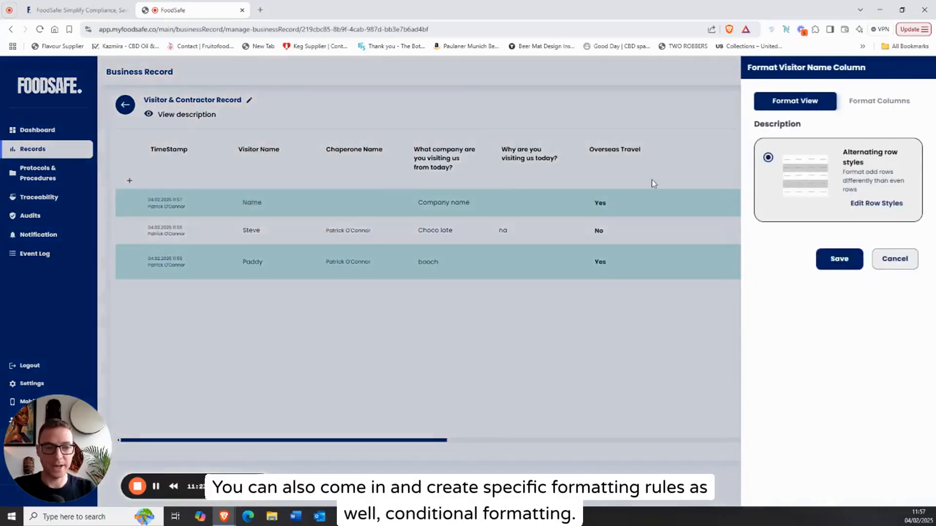
left_click(890, 101)
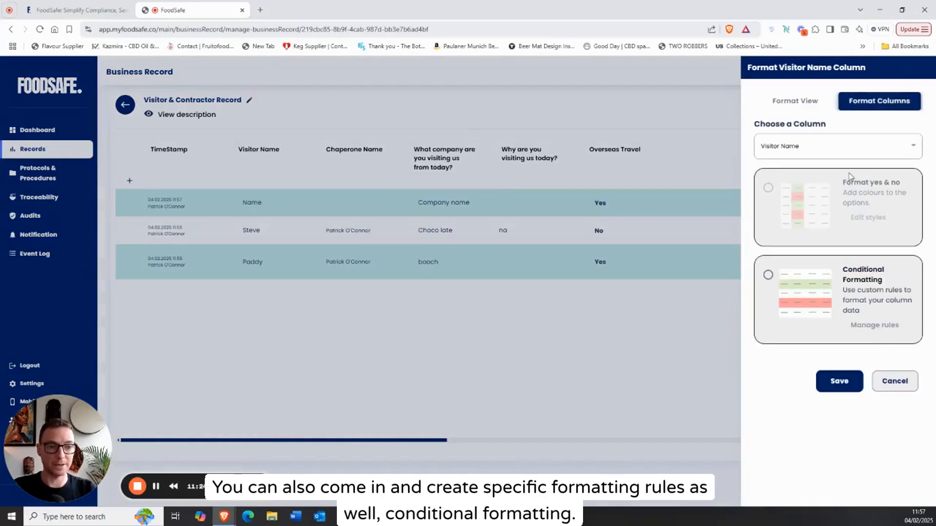
left_click(769, 276)
left_click(887, 327)
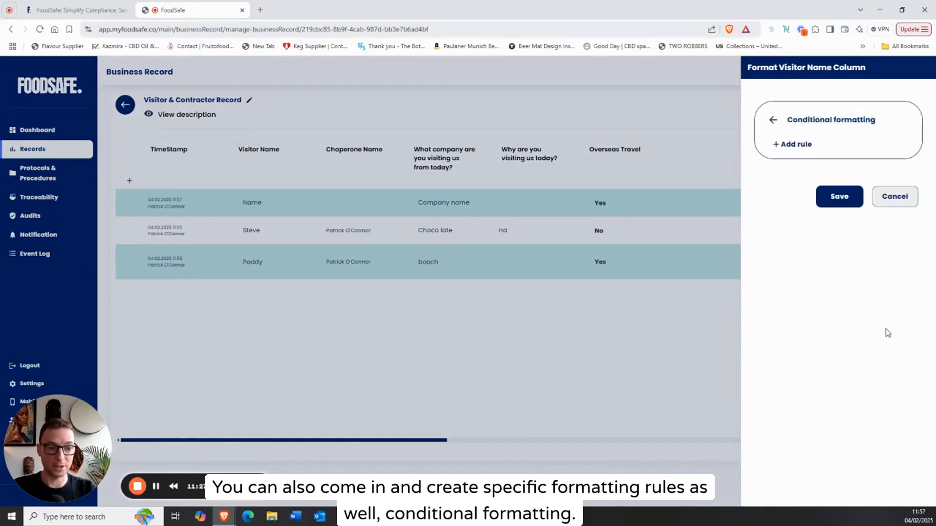
left_click(799, 145)
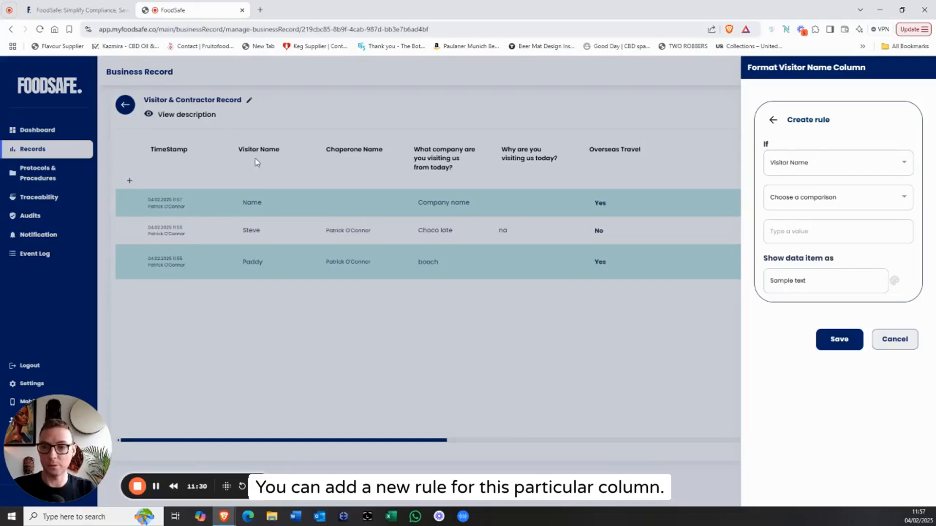
- Set the rule's condition to Visitor Name "Is equal to" the visitor's name from the Choco late row
left_click(831, 201)
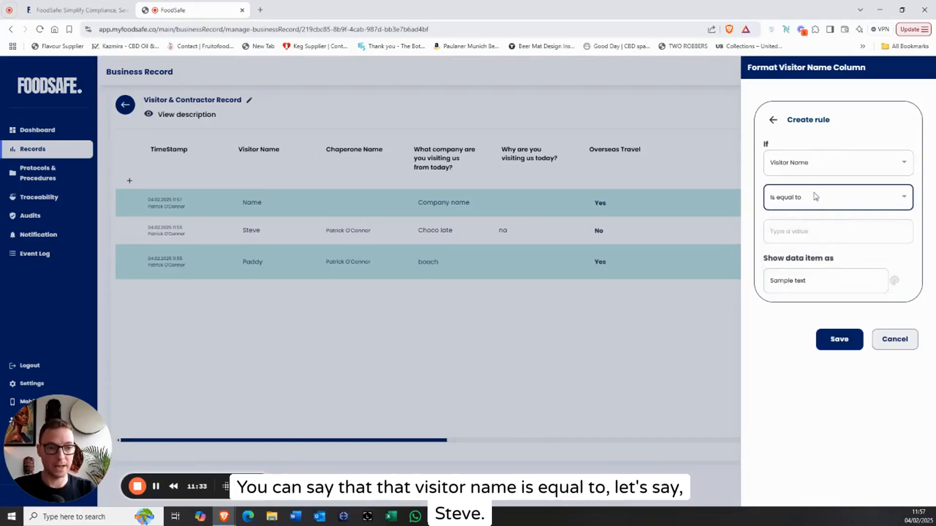
left_click(819, 240)
left_click(823, 234)
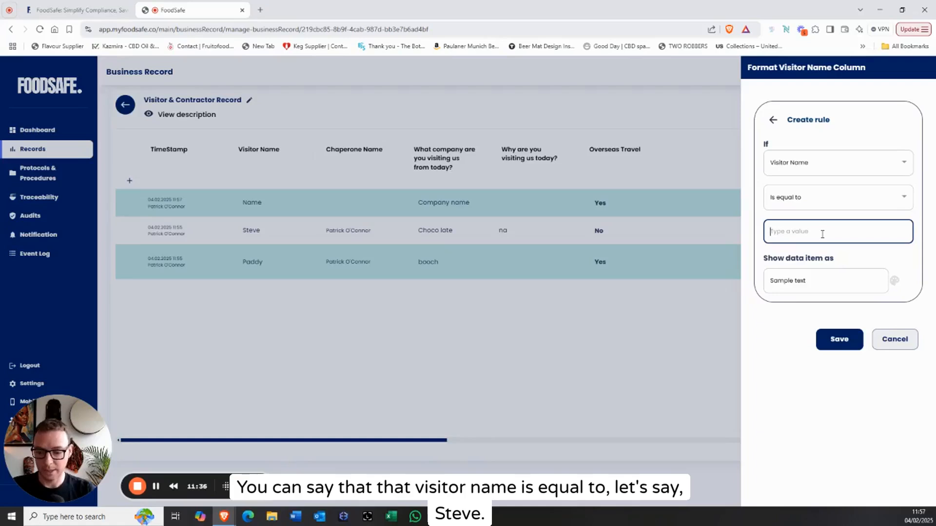
type("Steve")
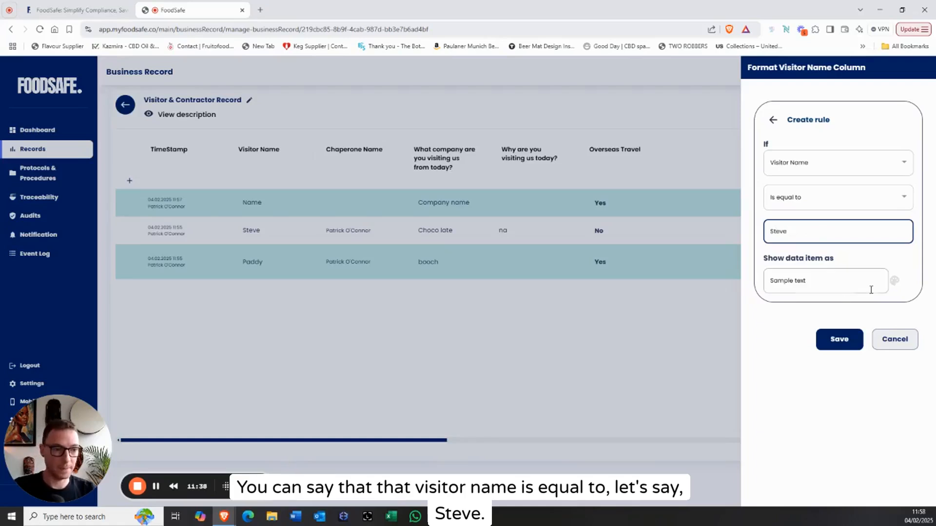
- Give items matching the rule a light purple colour and save the rule
left_click(894, 280)
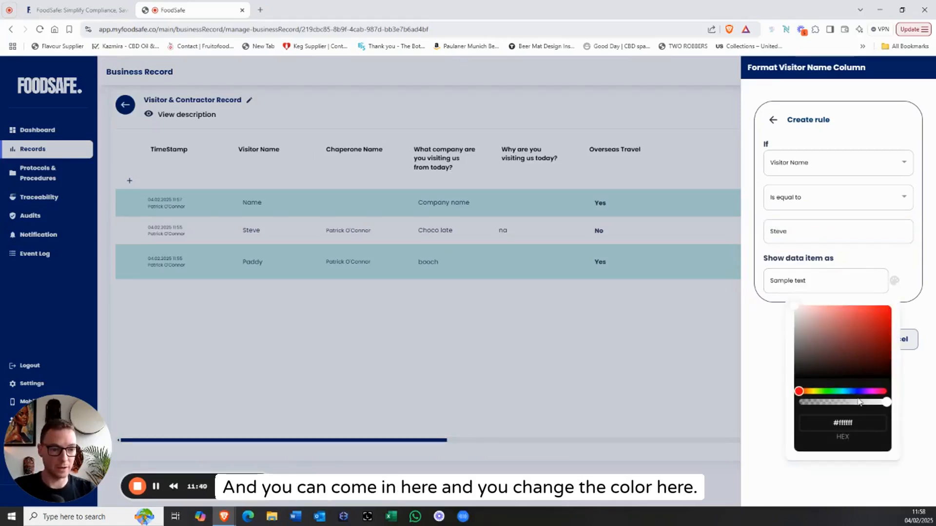
left_click_drag(861, 391, 864, 391)
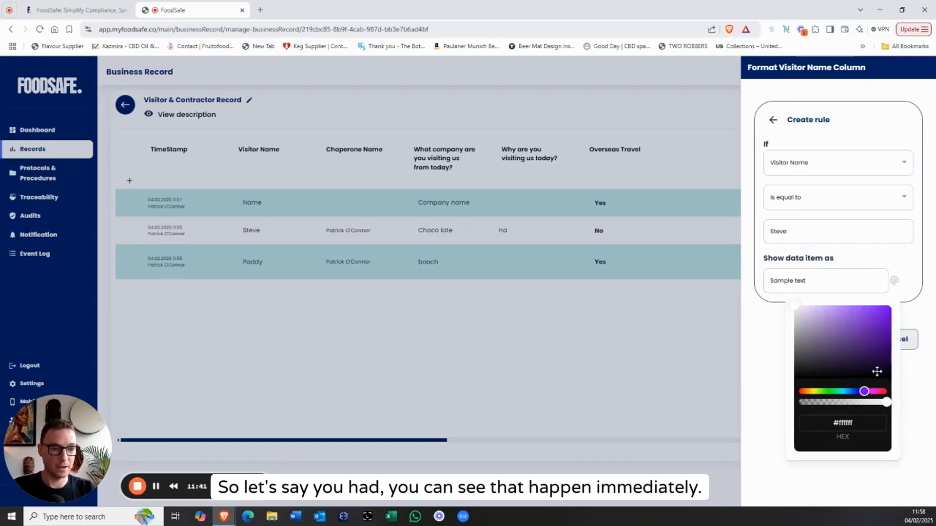
left_click(819, 309)
left_click(921, 400)
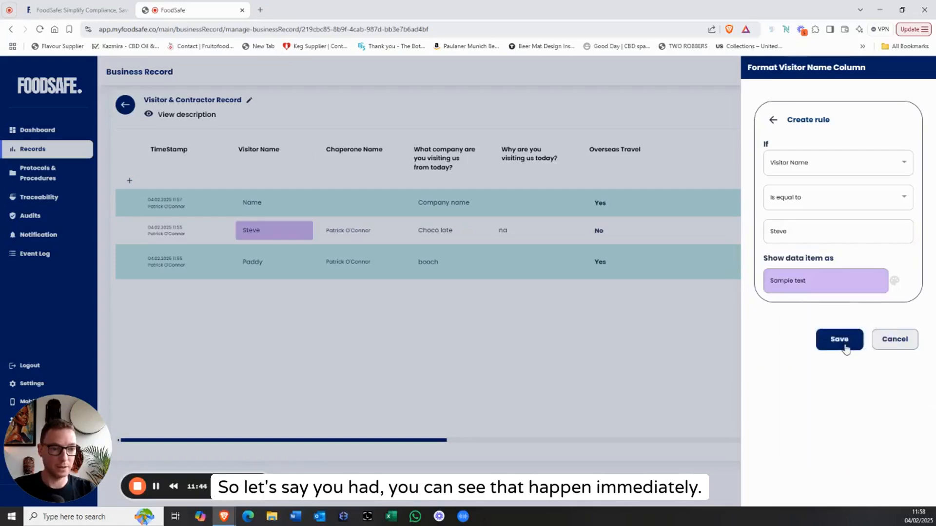
left_click(838, 340)
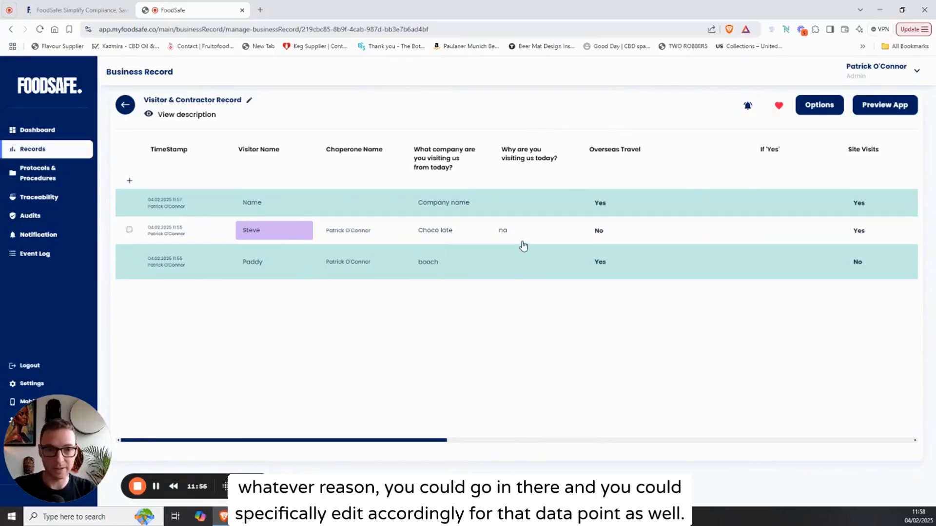
- Hide the Visitor Name column and restore it through the record's column display settings
left_click(269, 151)
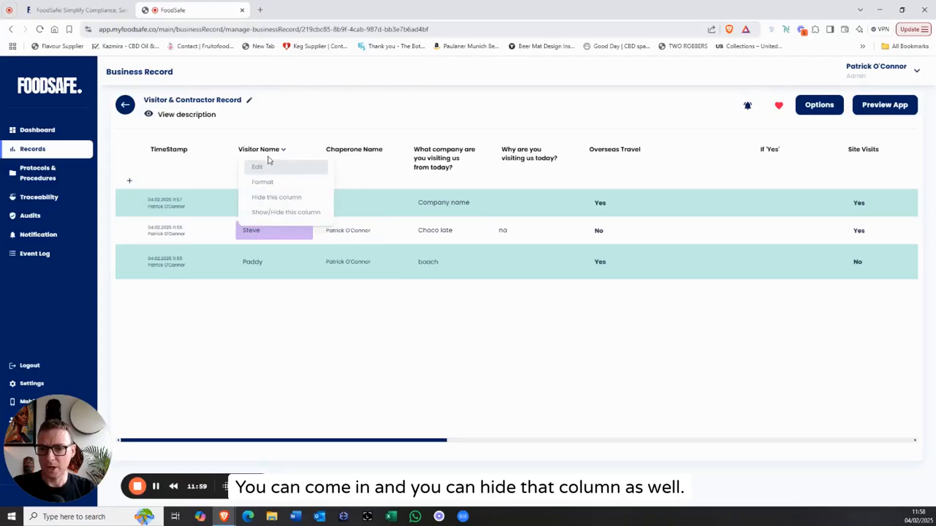
left_click(273, 198)
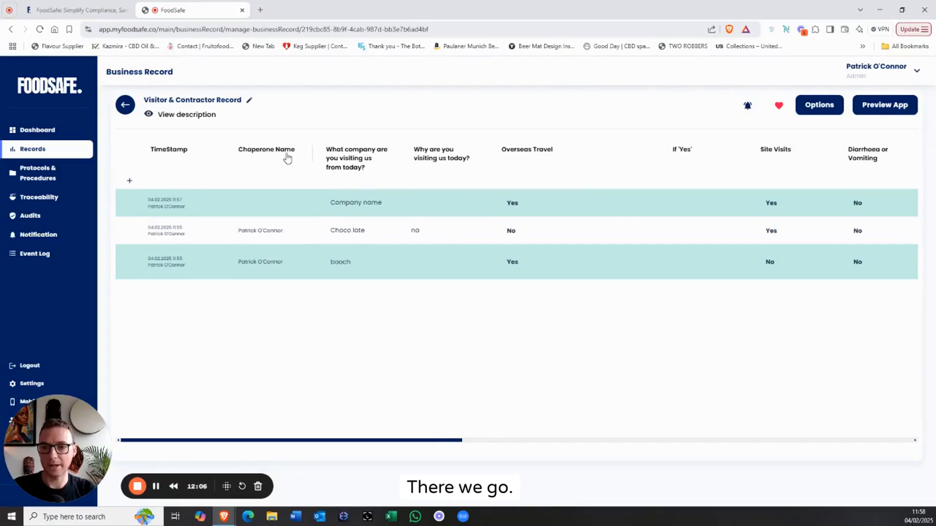
left_click(288, 157)
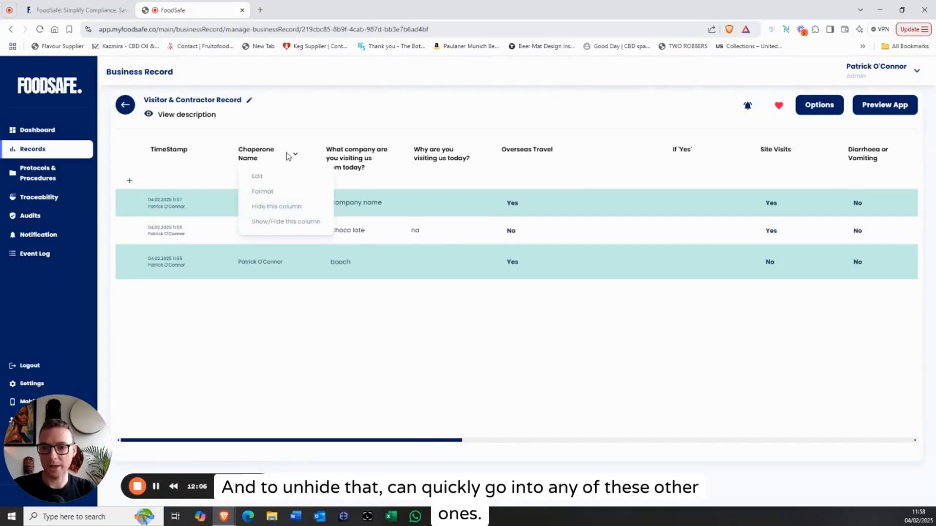
left_click(283, 222)
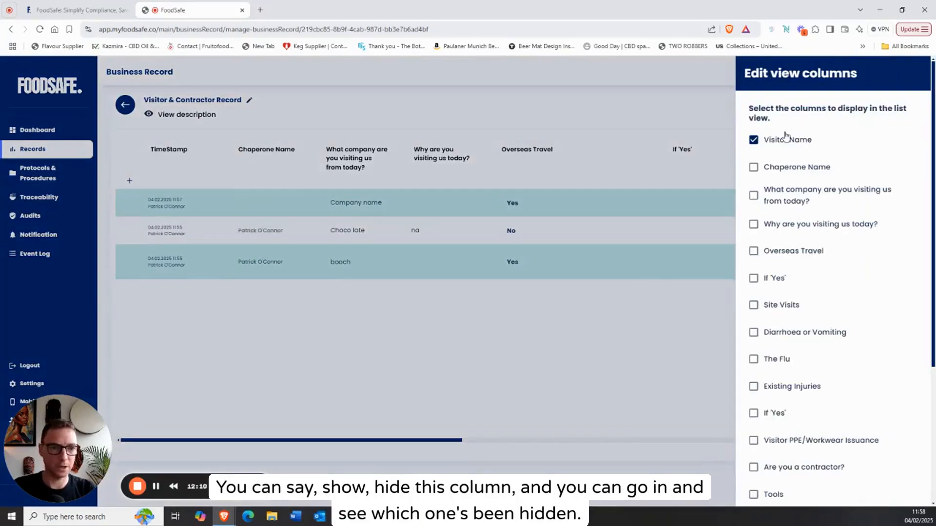
left_click(753, 140)
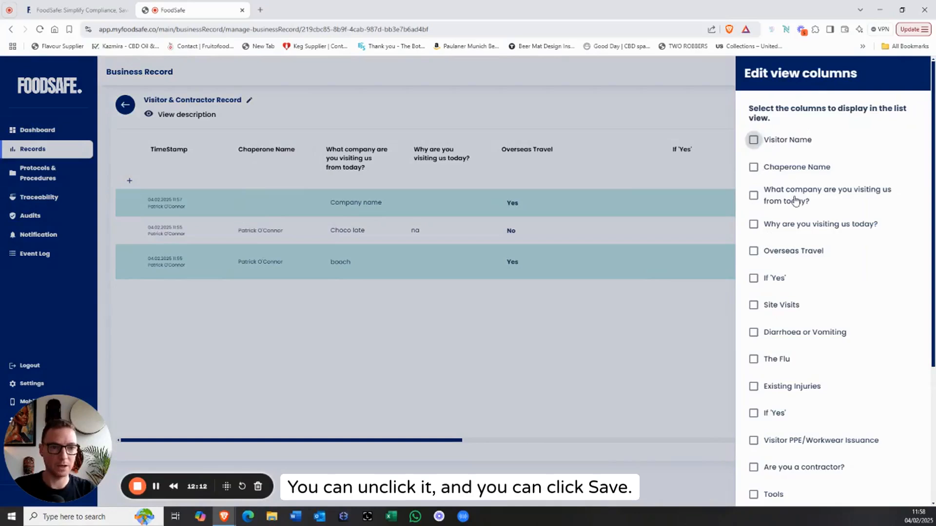
scroll(800, 244, "down", 4)
left_click(830, 479)
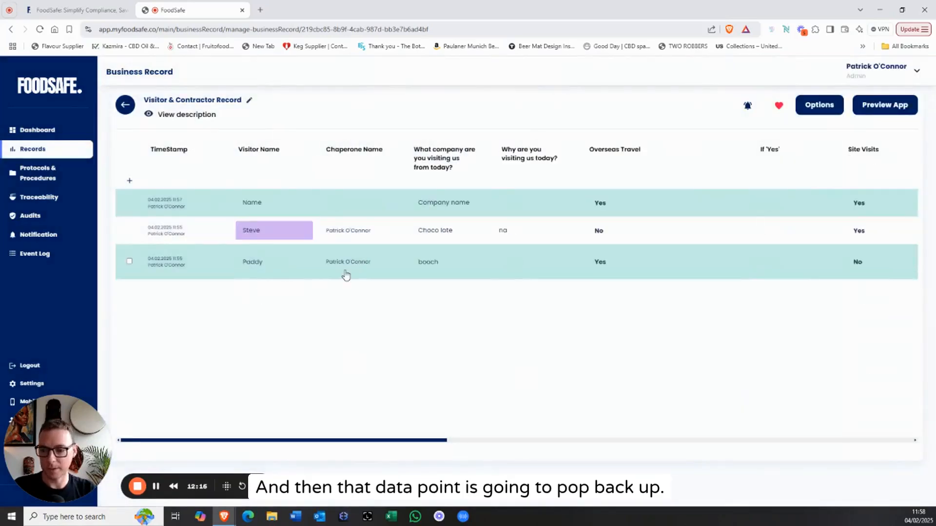
- Add a new Choice data point after the record's last column and title it "choice"
scroll(343, 213, "right", 10)
scroll(344, 213, "right", 6)
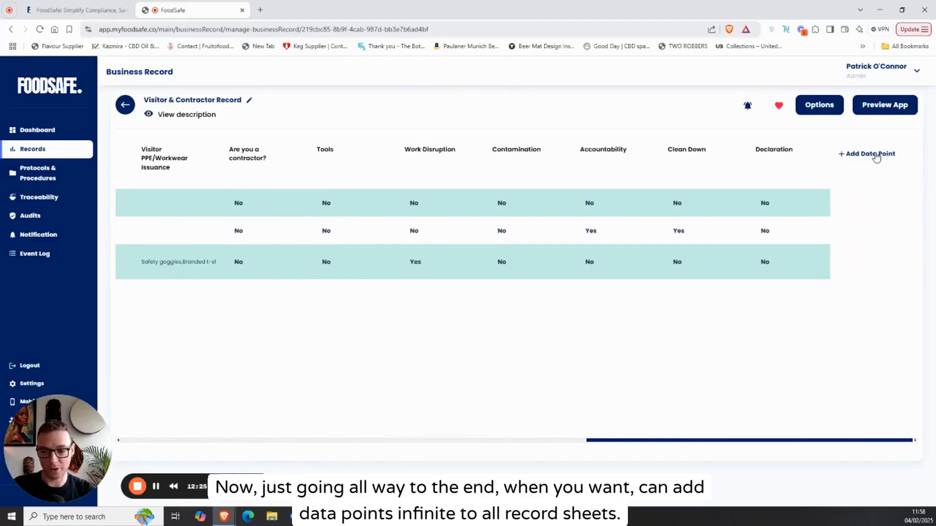
left_click(876, 156)
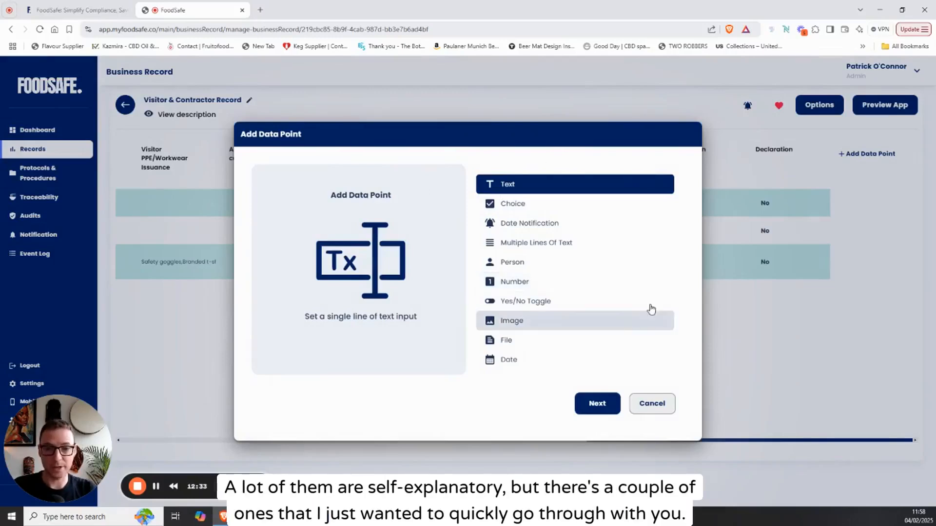
left_click(539, 211)
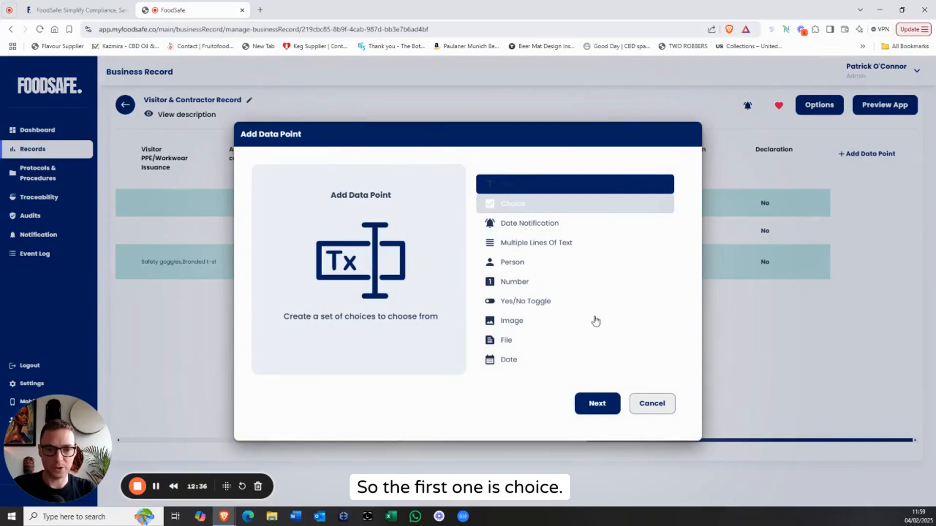
left_click(596, 405)
left_click(794, 115)
type("choice")
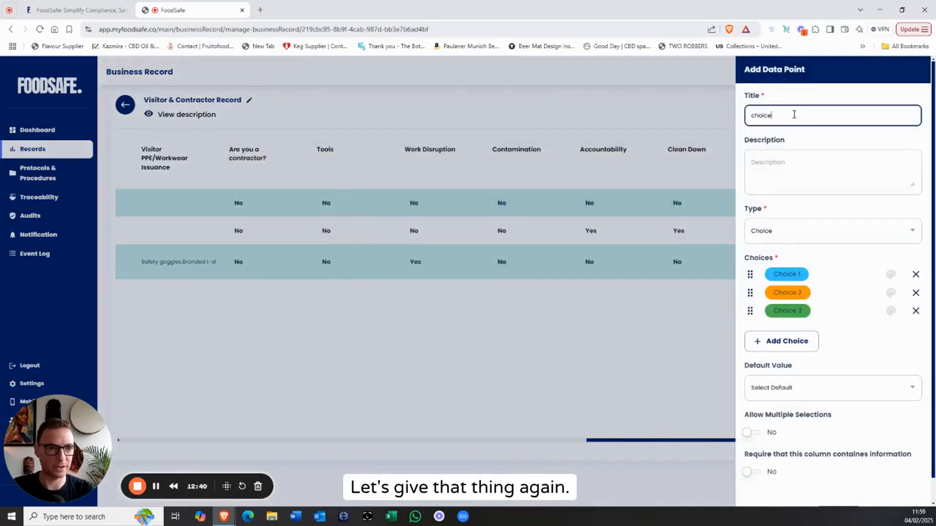
left_click(843, 166)
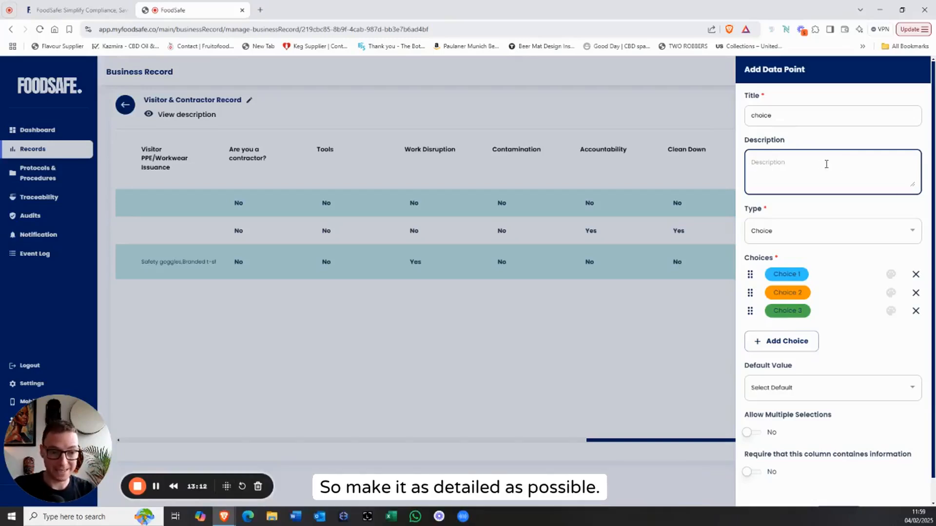
- Rename the three default choices as "hat", "googles" and "shoes"
left_click(798, 273)
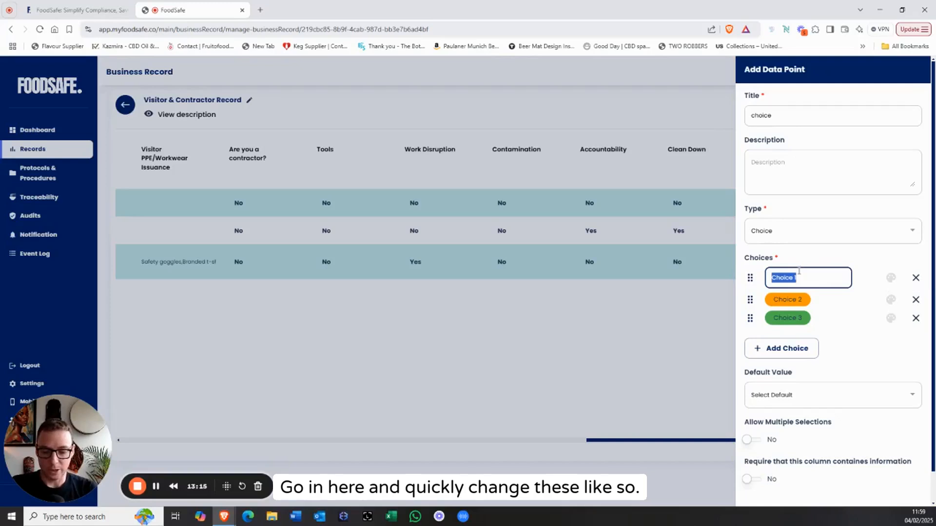
type("hat")
left_click(797, 300)
type("goggles")
left_click(800, 317)
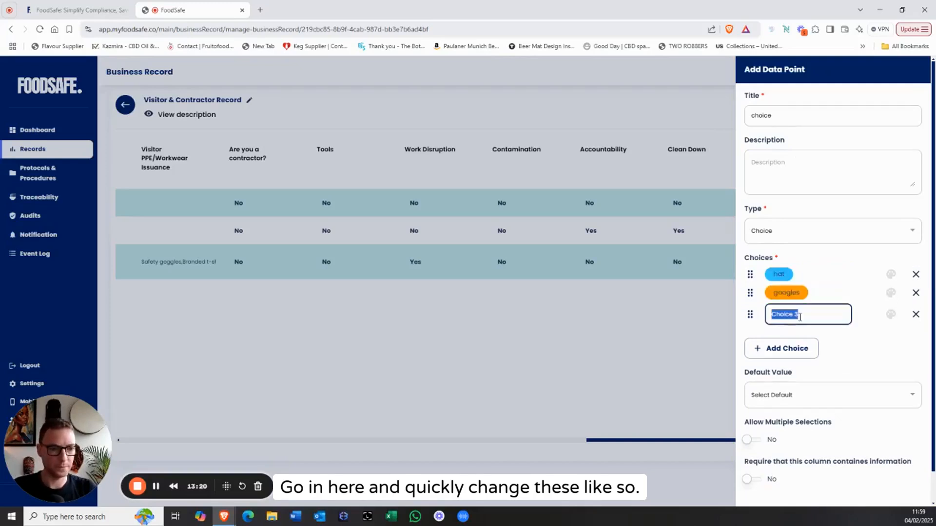
type("sh")
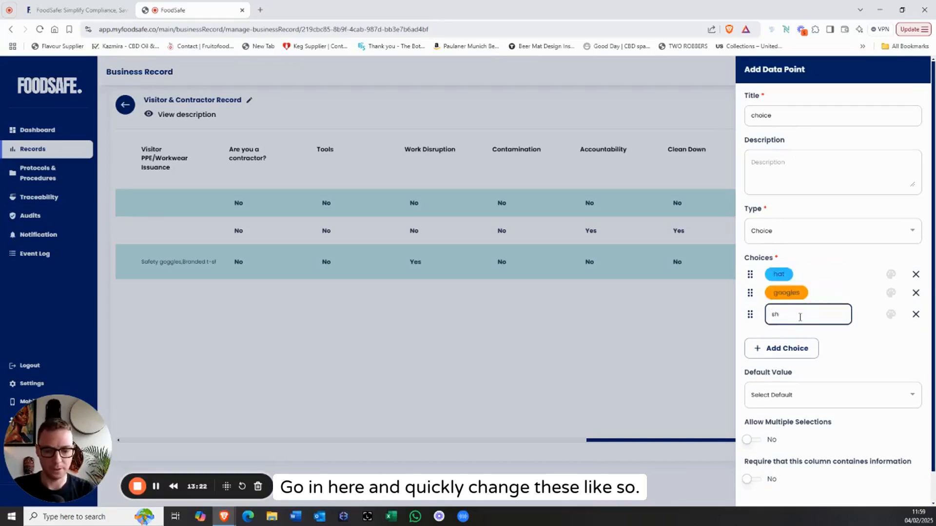
type("oes")
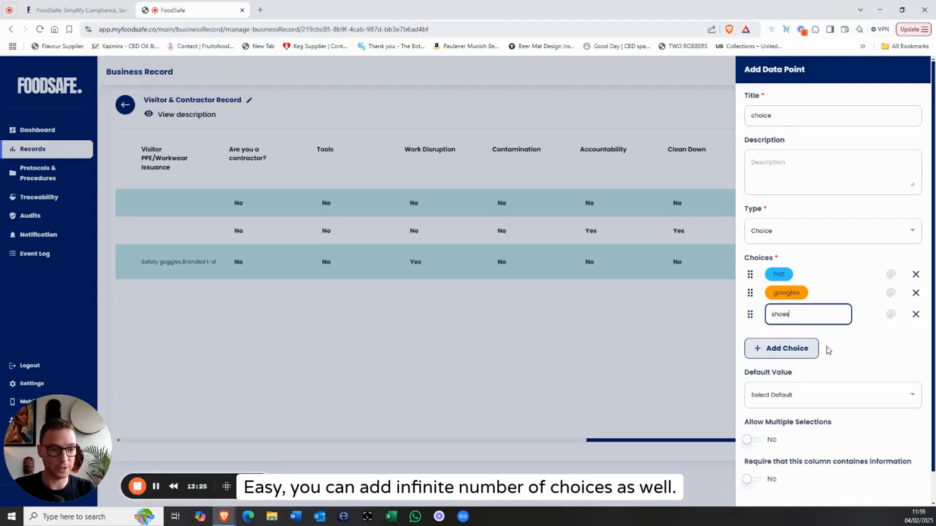
left_click(872, 349)
- Colour the hat choice #8f4b4b, the googles choice #d6a6a6 and the shoes choice #d1a6d6, and save the data point
left_click(891, 293)
left_click(837, 330)
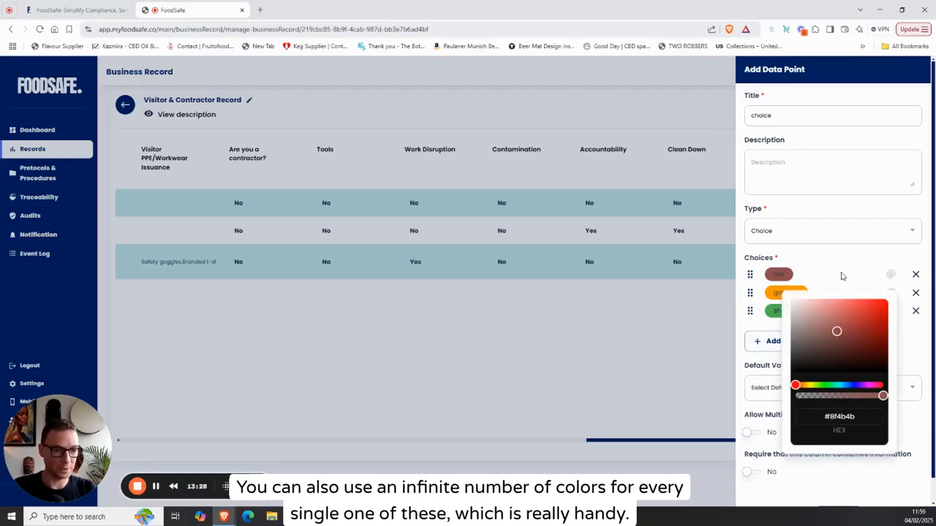
left_click(891, 293)
left_click(891, 293)
left_click(813, 330)
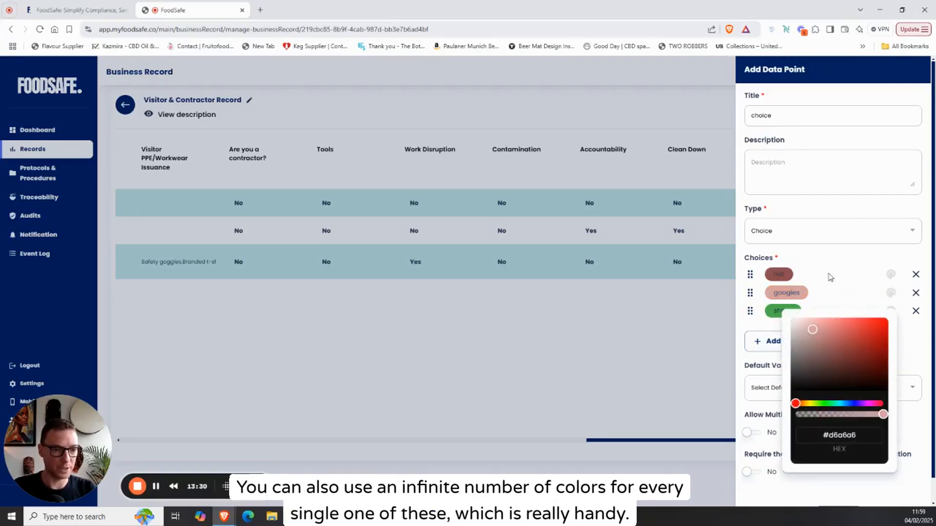
left_click(891, 311)
left_click(867, 421)
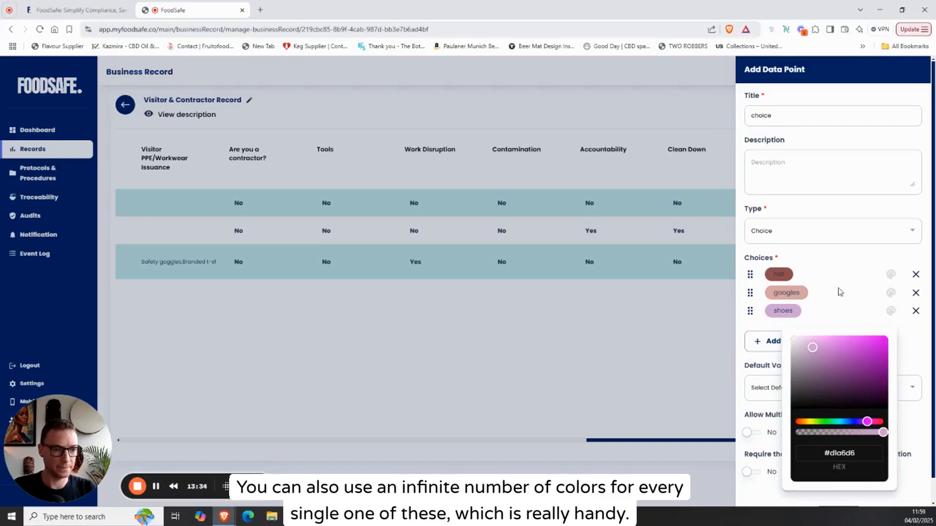
left_click(840, 308)
left_click_drag(834, 399, 856, 426)
left_click(857, 426)
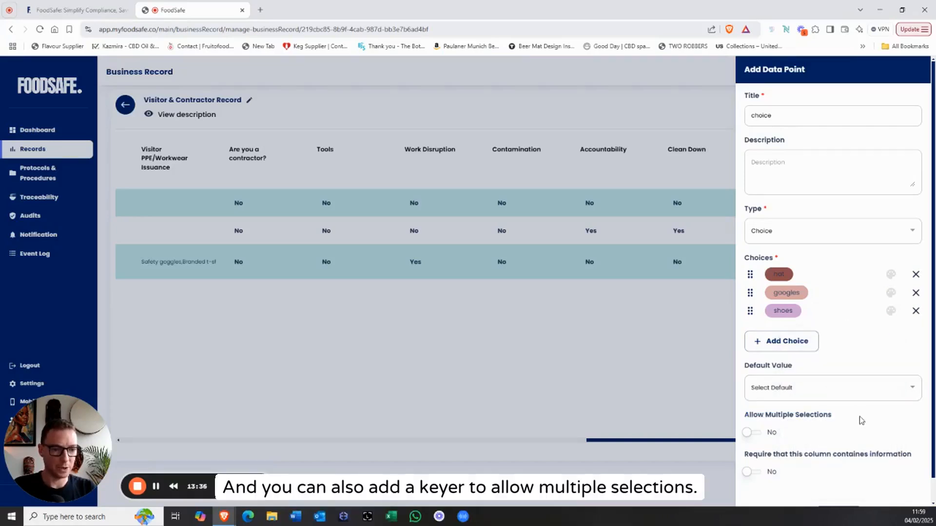
scroll(824, 429, "down", 1)
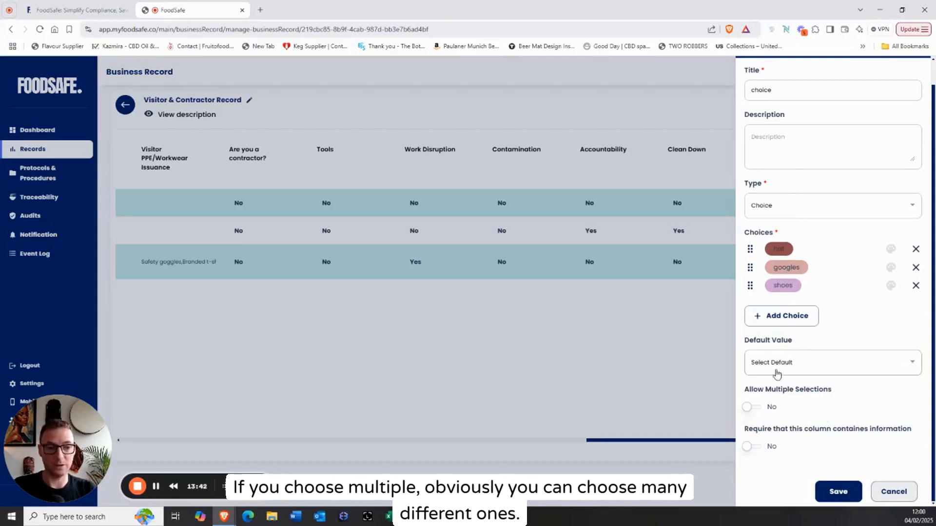
left_click(837, 493)
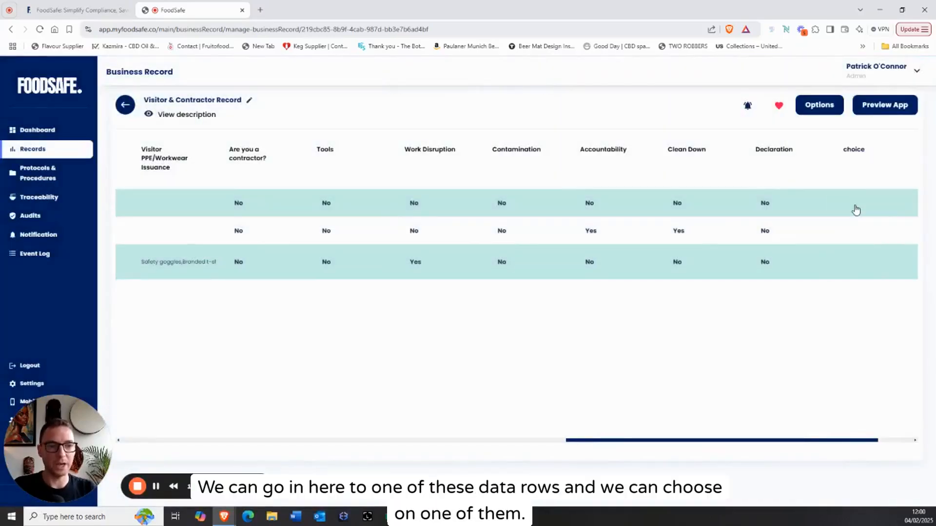
- Set the first row's value in the new choice column to googles
left_click(856, 201)
left_click(856, 210)
left_click(871, 267)
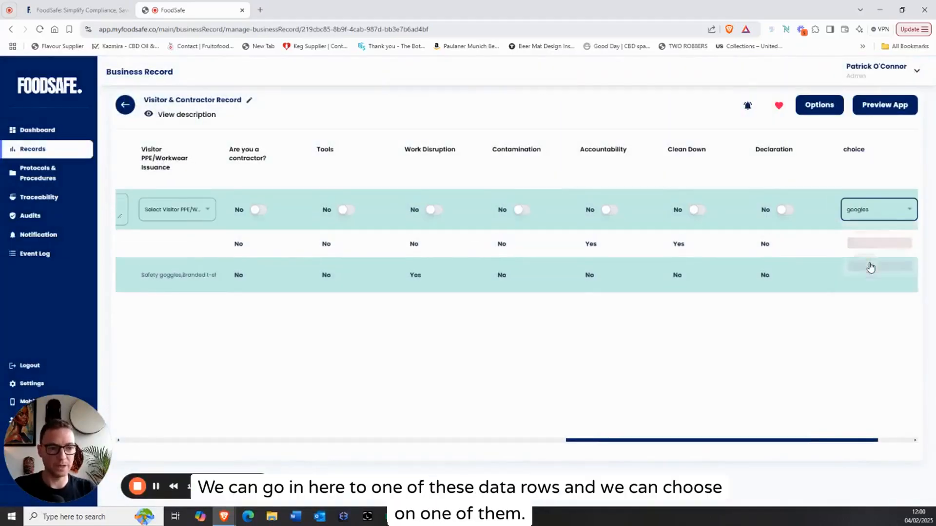
- Start a Date Notification data point after the choice column, titled "Date", and fill in the e-mail address that receives the notification
scroll(848, 220, "right", 2)
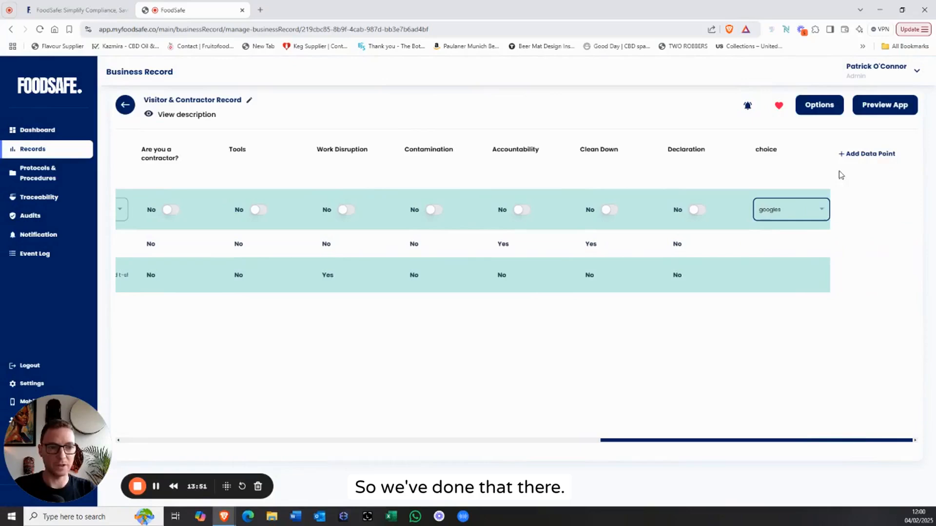
left_click(873, 157)
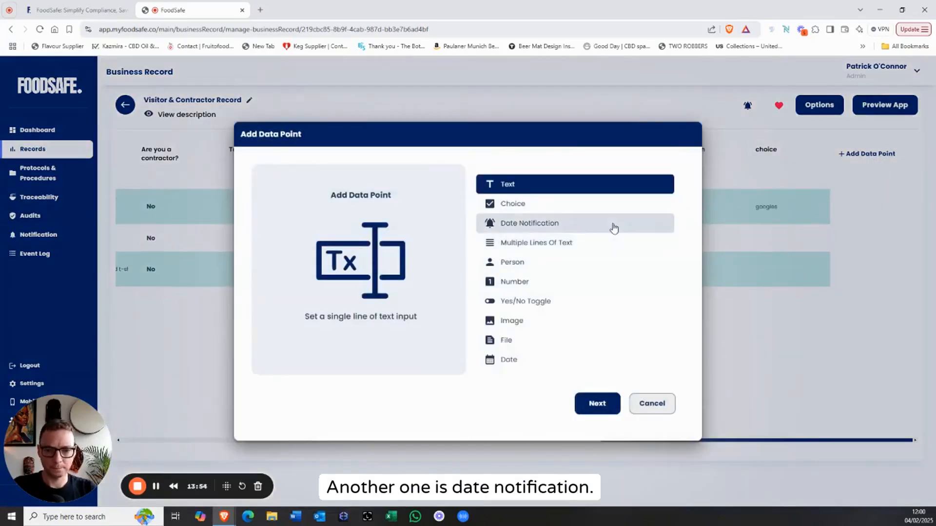
left_click(558, 230)
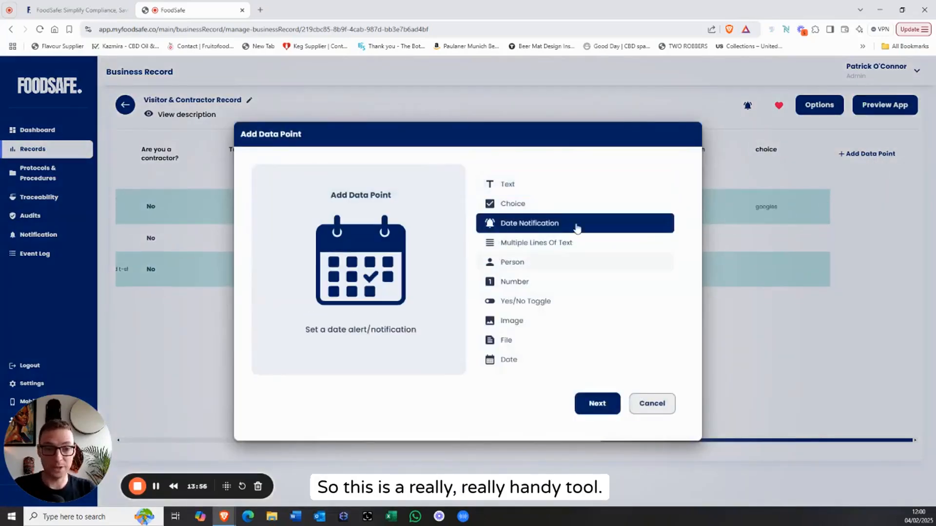
left_click(598, 409)
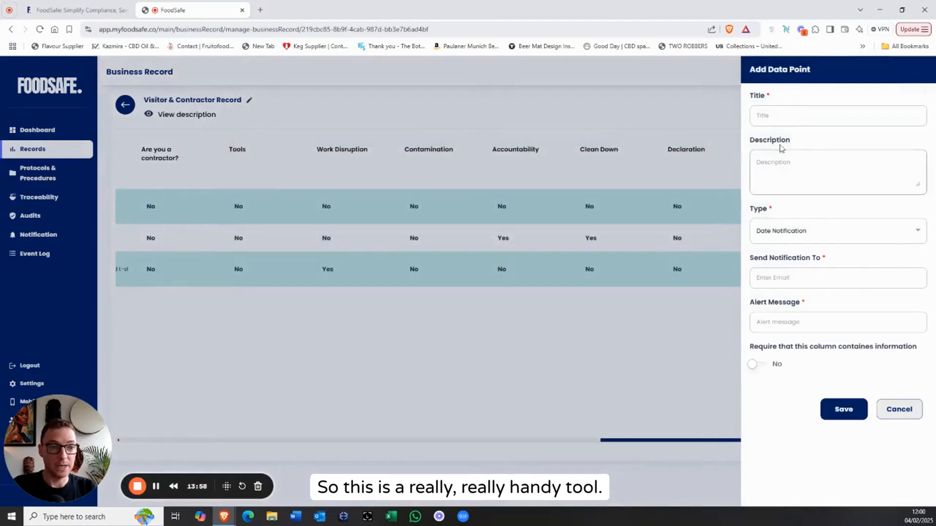
left_click(785, 120)
type("Date")
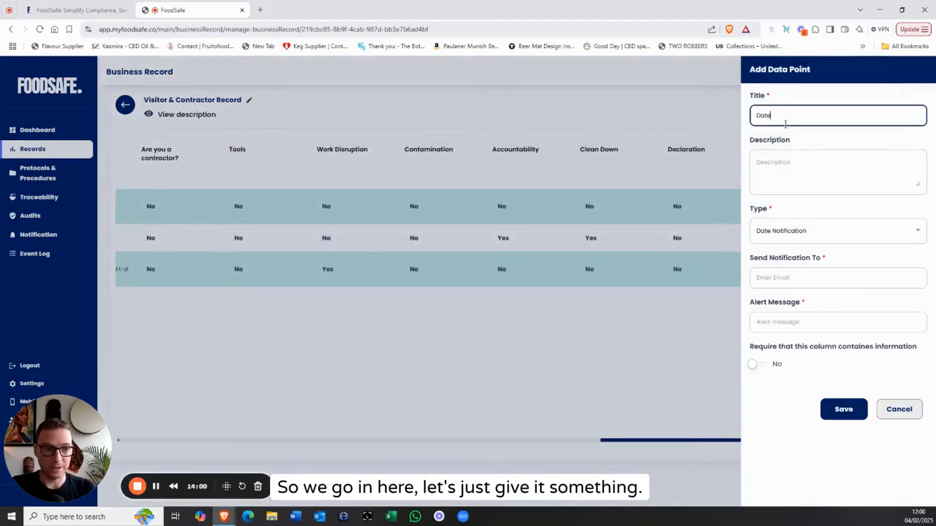
left_click(841, 186)
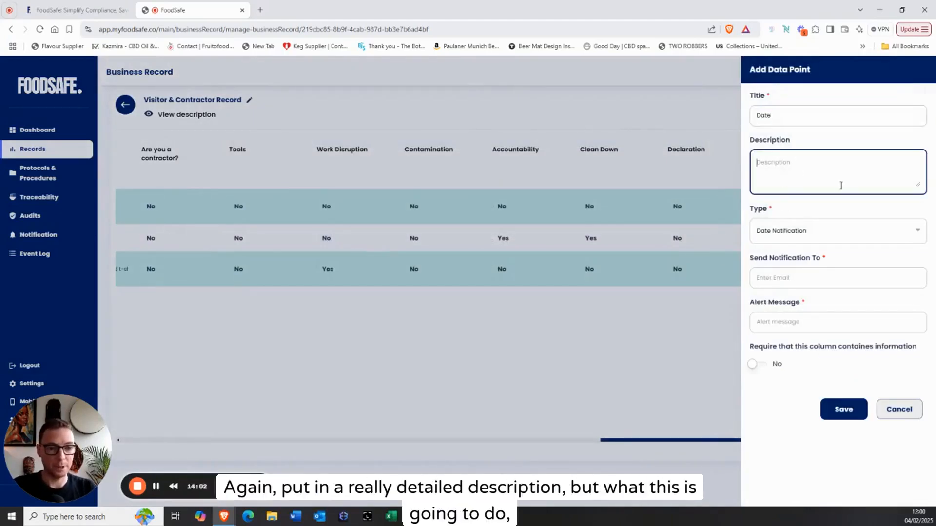
left_click(812, 282)
left_click(833, 303)
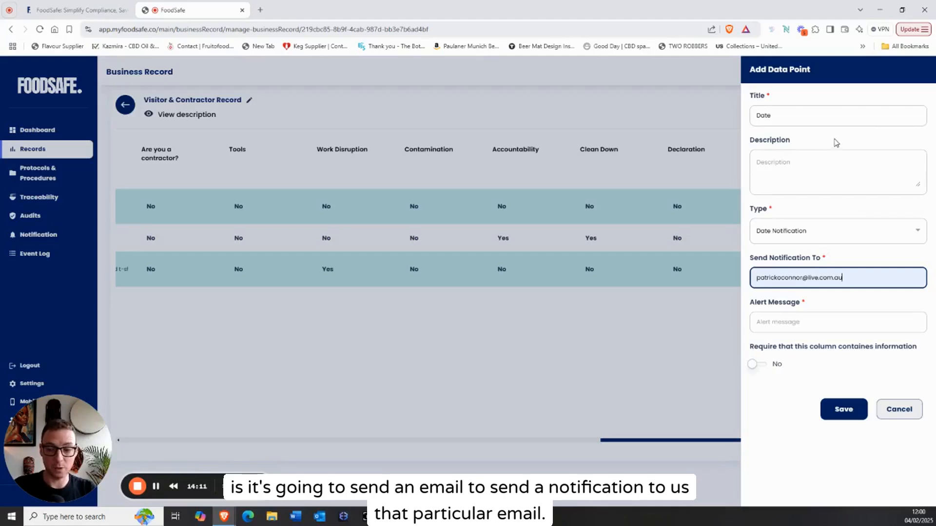
left_click(789, 322)
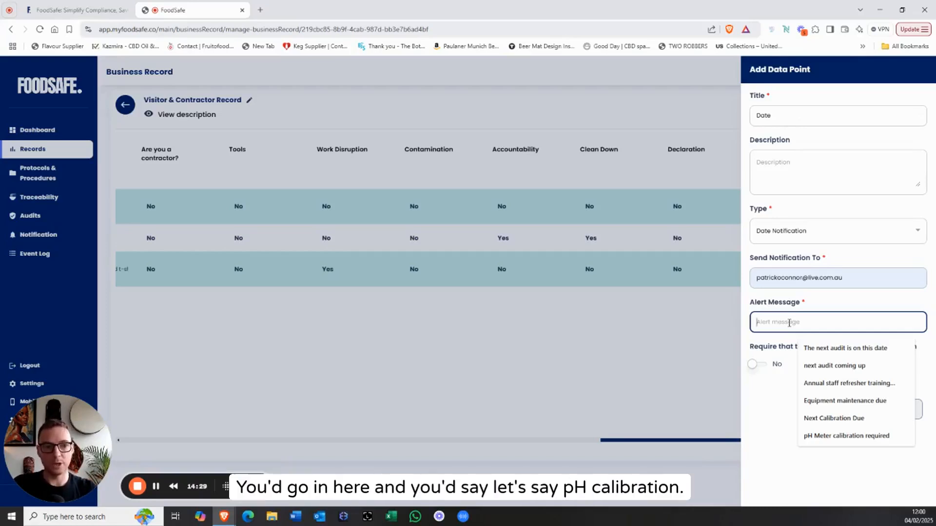
- Retitle the data point "PH Calibration" and enter "descript" as its description
double_click(804, 108)
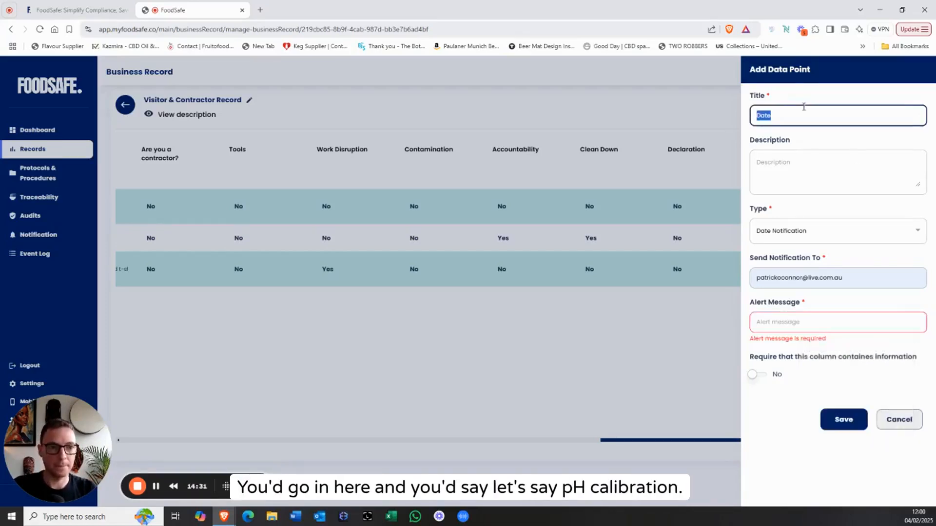
type("PH")
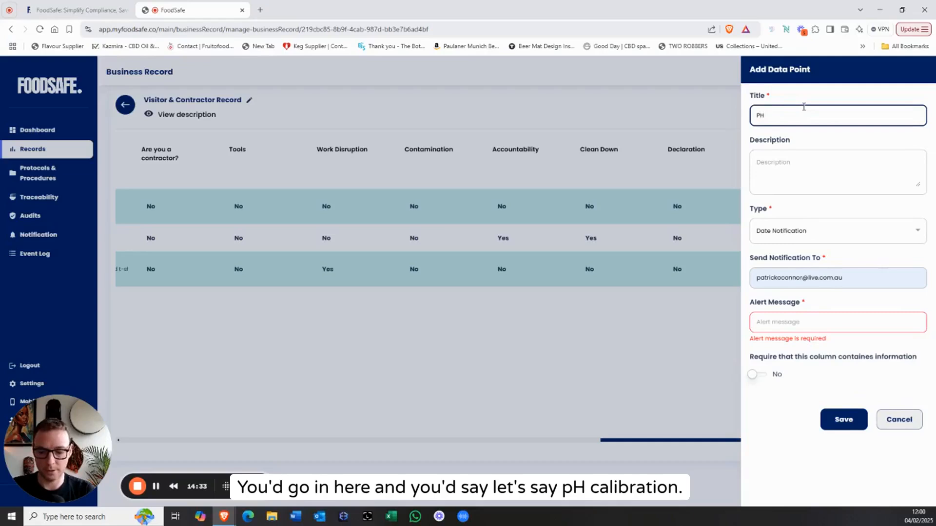
type(" Calibration")
left_click(822, 168)
type("descript")
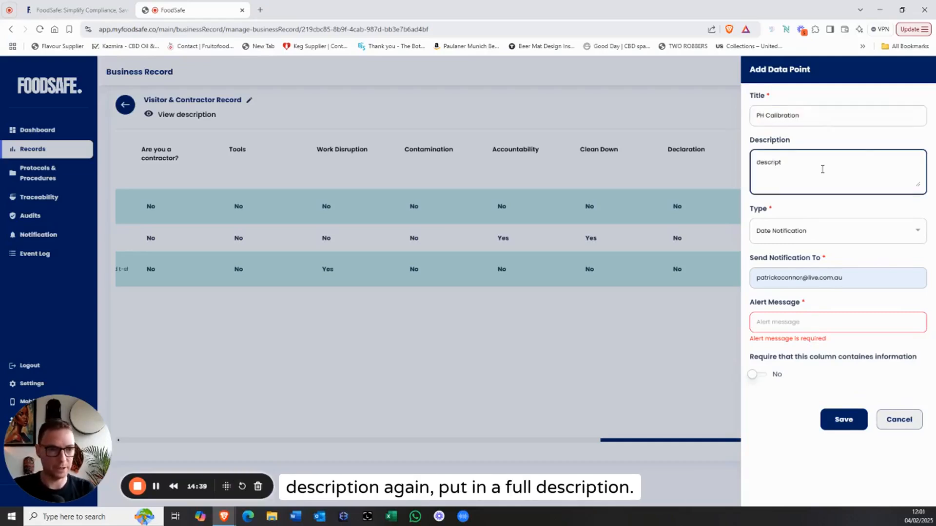
- Set the alert message to "pH Meter calibration required" and save the data point
left_click(815, 320)
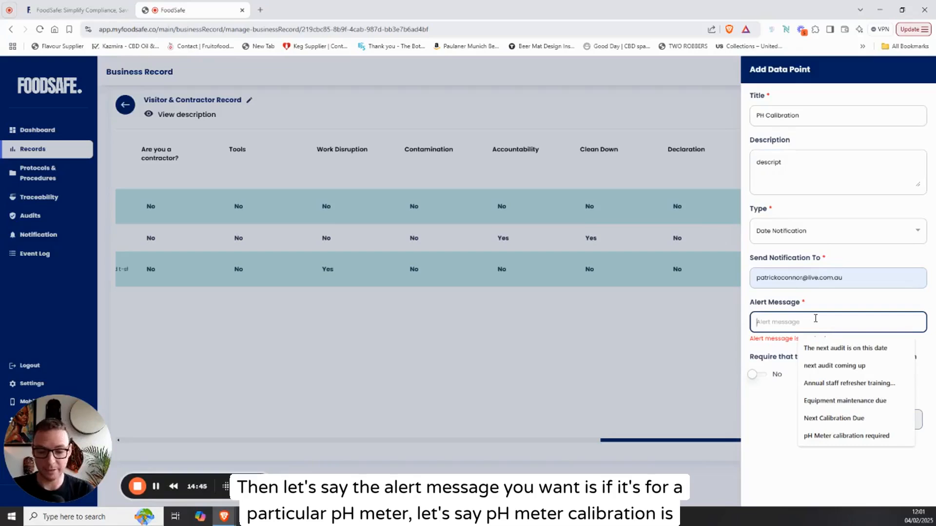
type("PH")
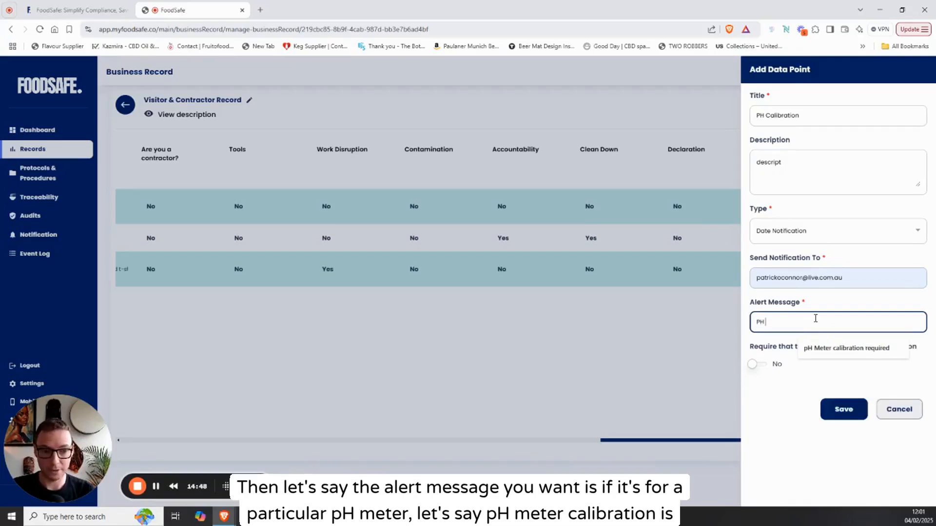
left_click(868, 352)
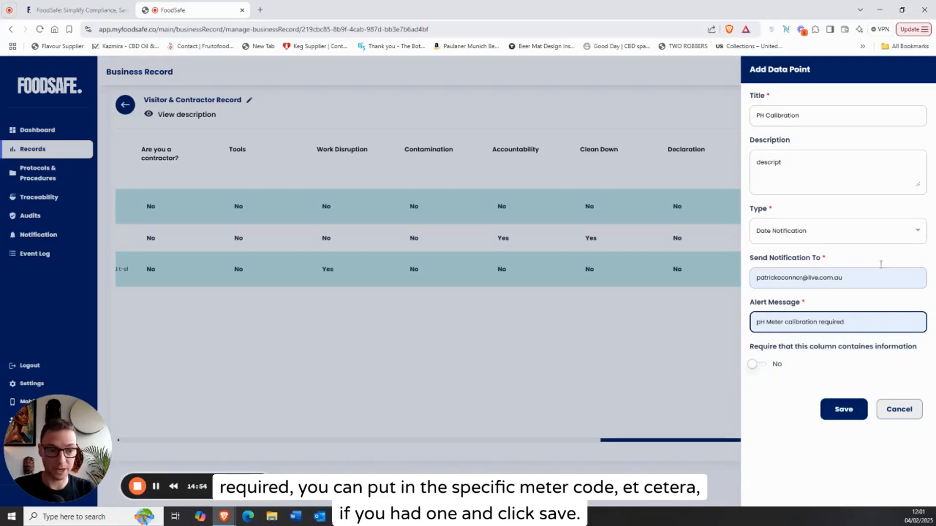
left_click(841, 406)
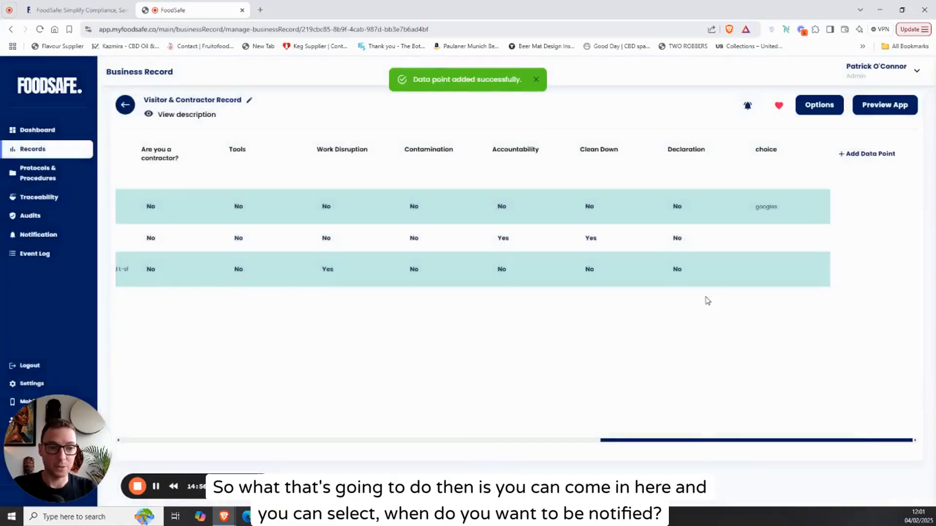
- Set the first row's PH Calibration date to 11.02.2025 and commit the row
left_click(873, 209)
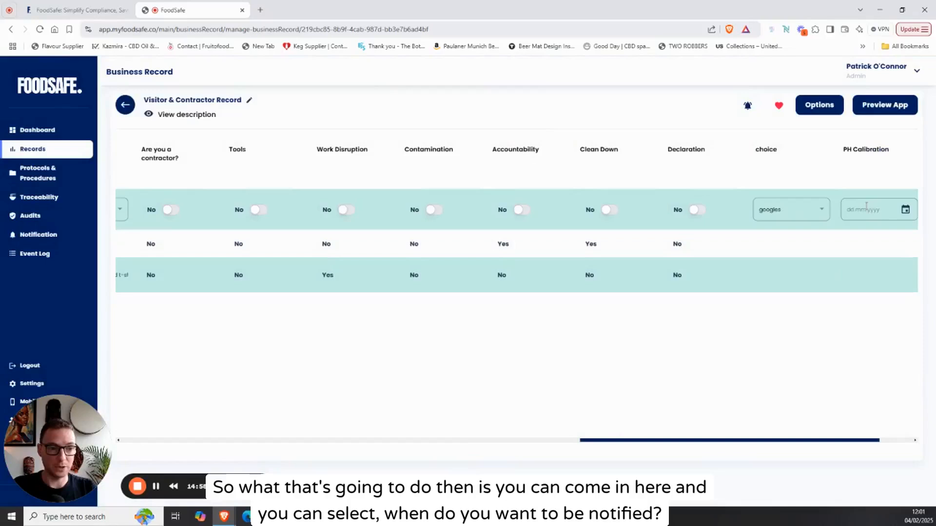
left_click(905, 210)
left_click(838, 313)
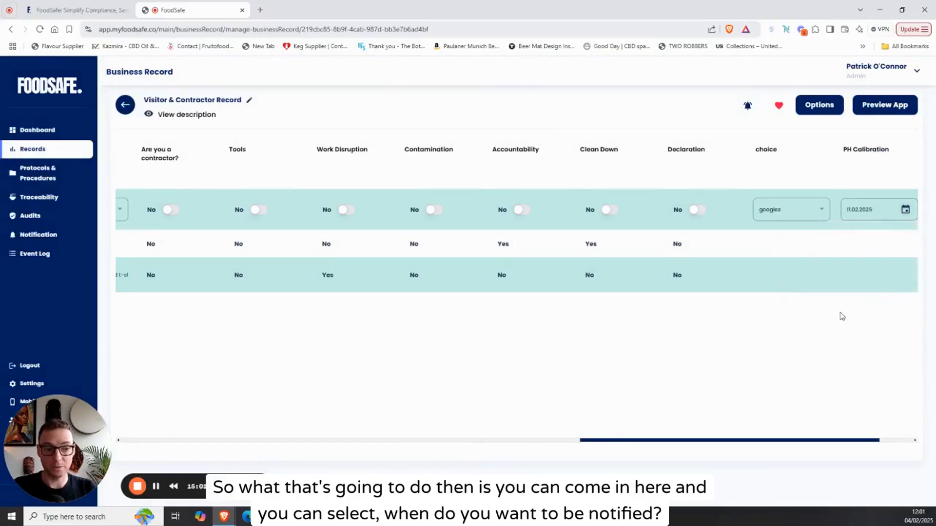
left_click(841, 314)
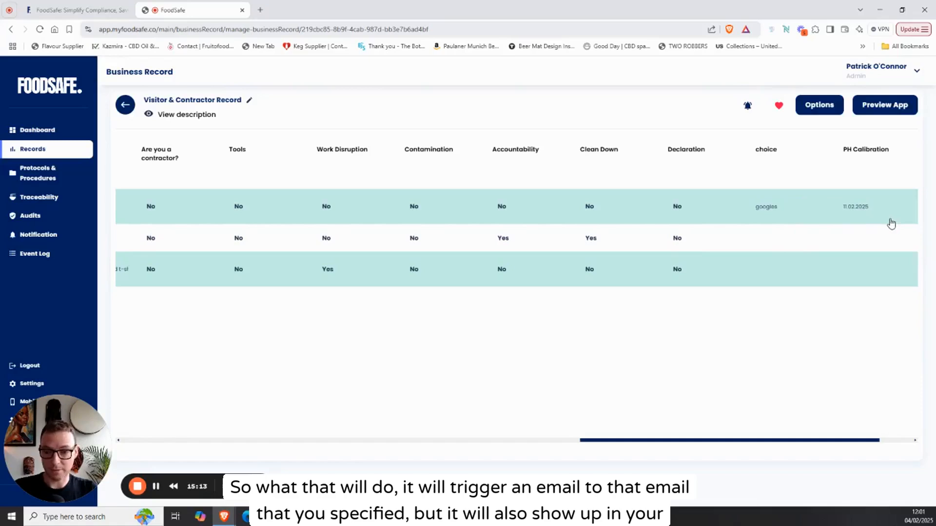
- View the notification area on the Dashboard and the separate Notification page, where date alerts are listed
left_click(62, 131)
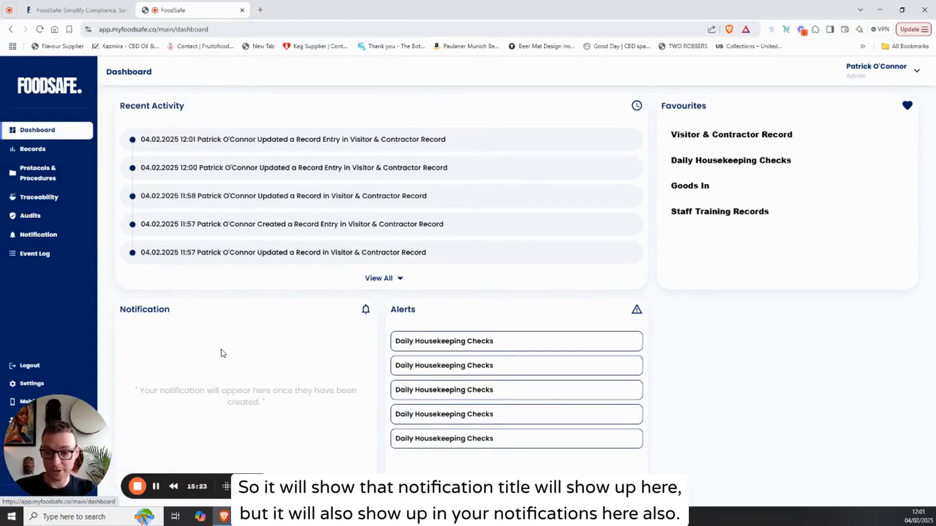
left_click(61, 236)
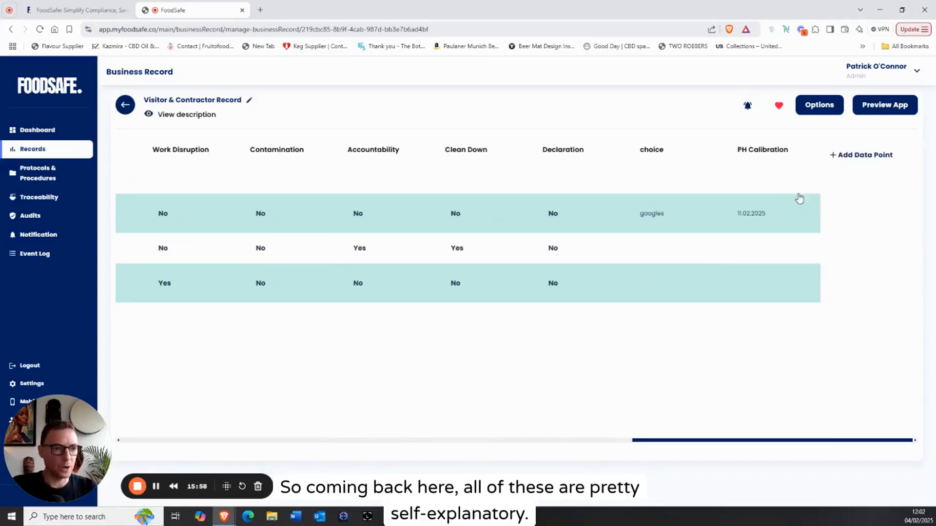
- Examine the custom label settings of a new Yes/No Toggle data point, and close the form without saving
left_click(855, 156)
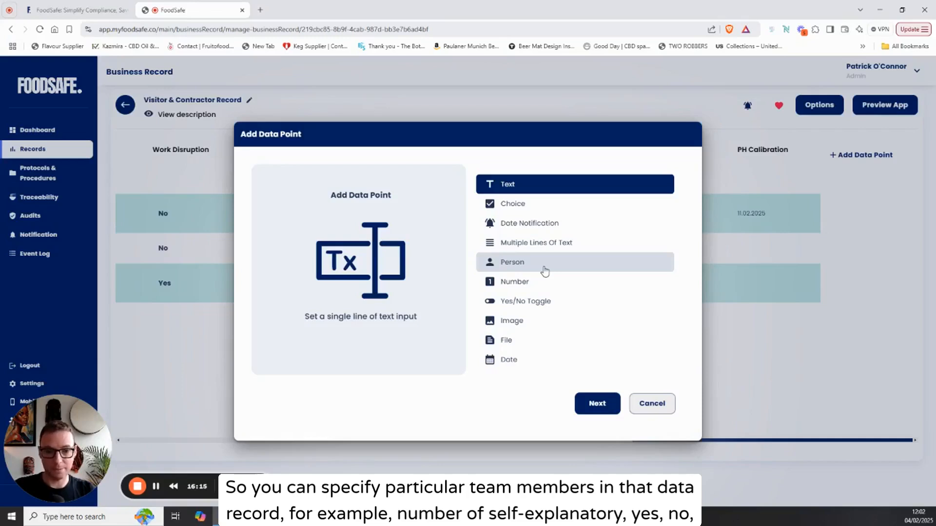
left_click(589, 300)
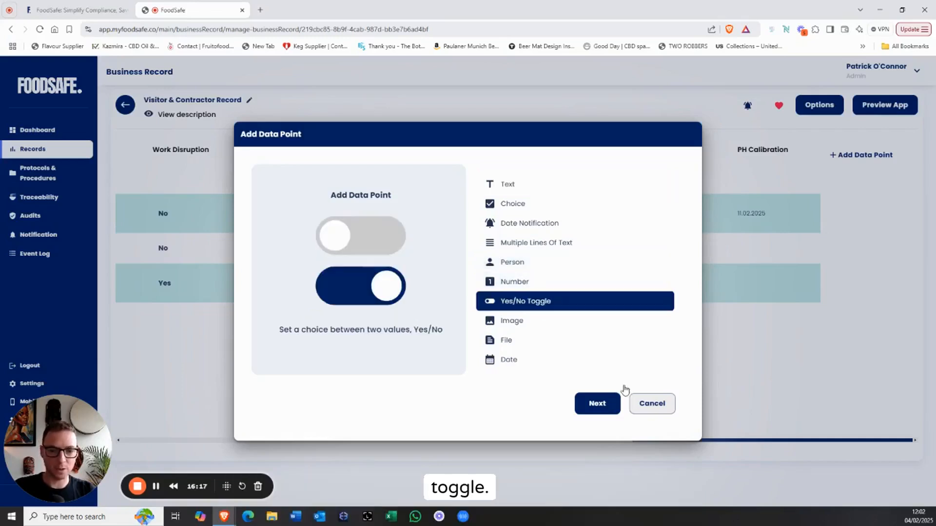
left_click(597, 404)
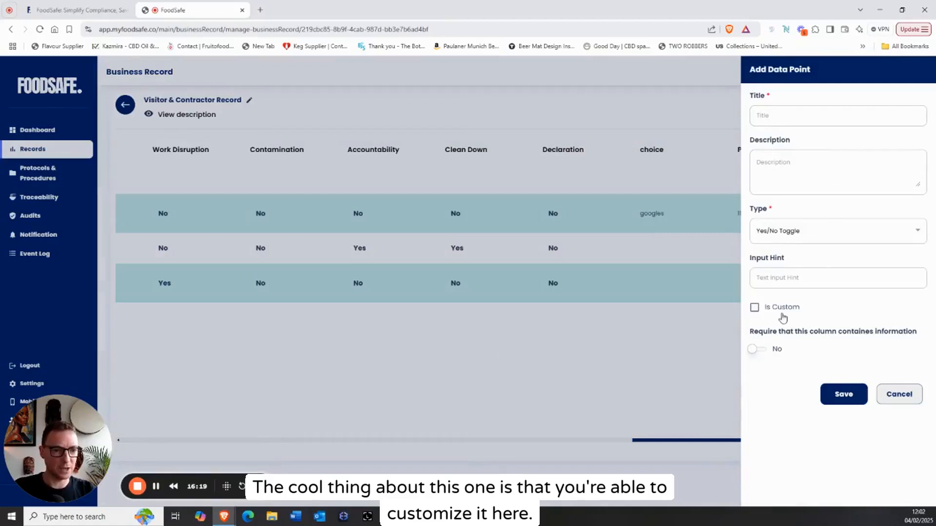
left_click(776, 311)
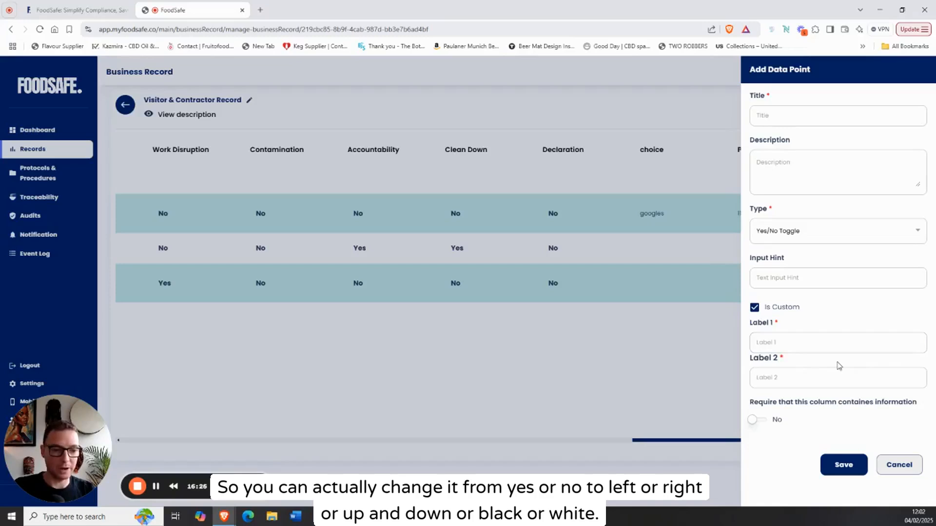
left_click(900, 466)
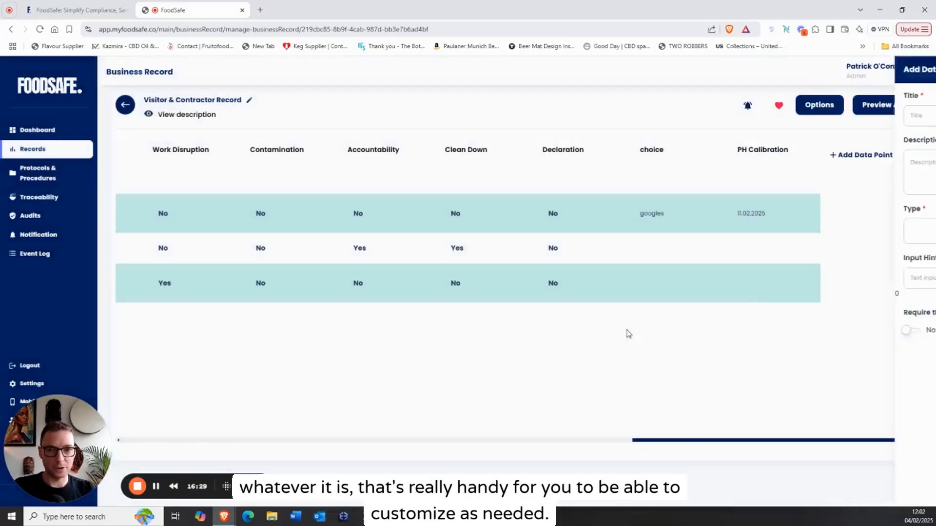
- Delete the second and third rows of the Visitor & Contractor Record
scroll(676, 213, "left", 10)
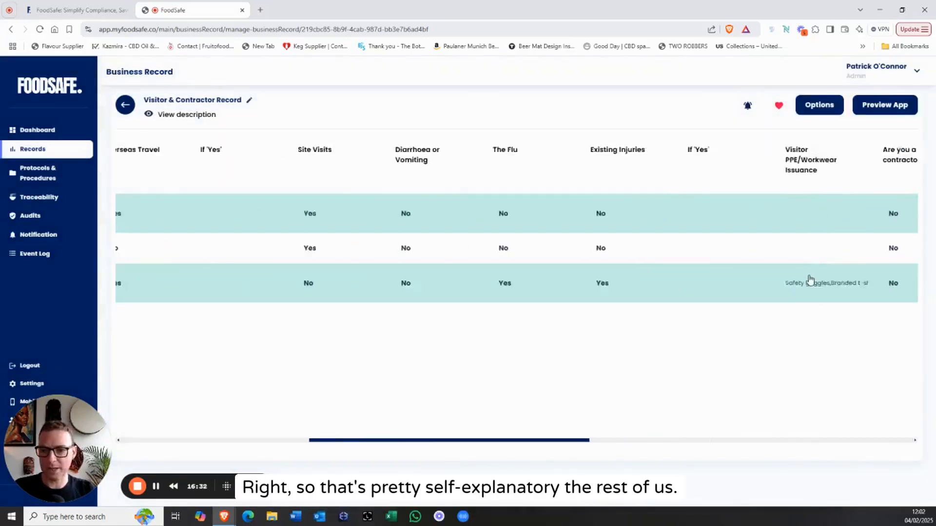
left_click(131, 282)
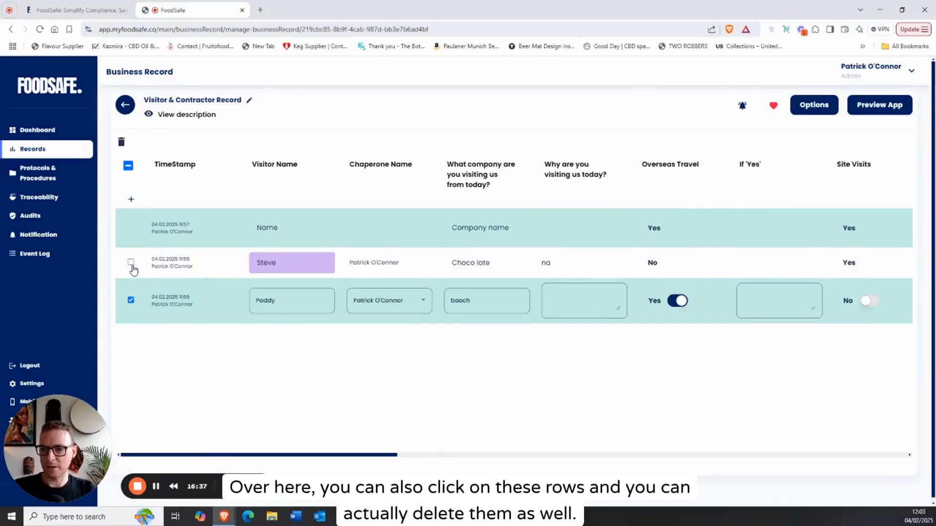
left_click(131, 263)
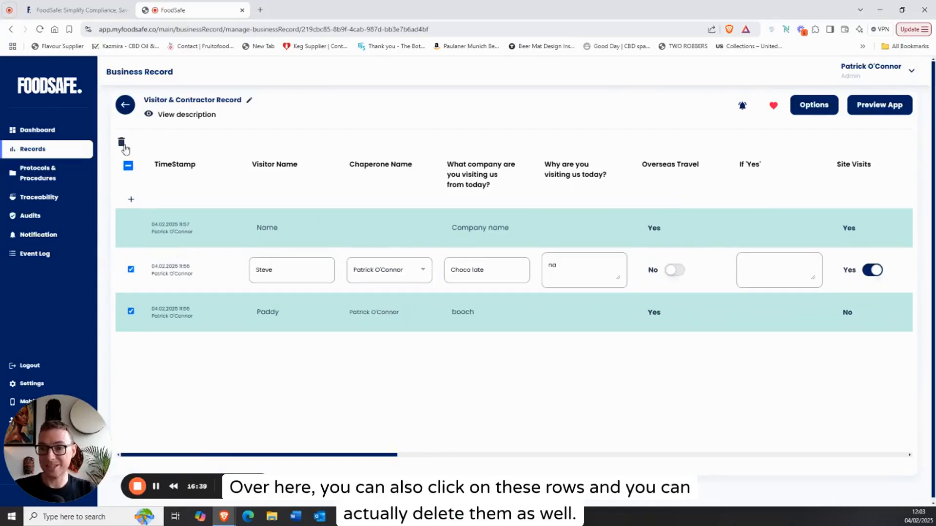
left_click(123, 144)
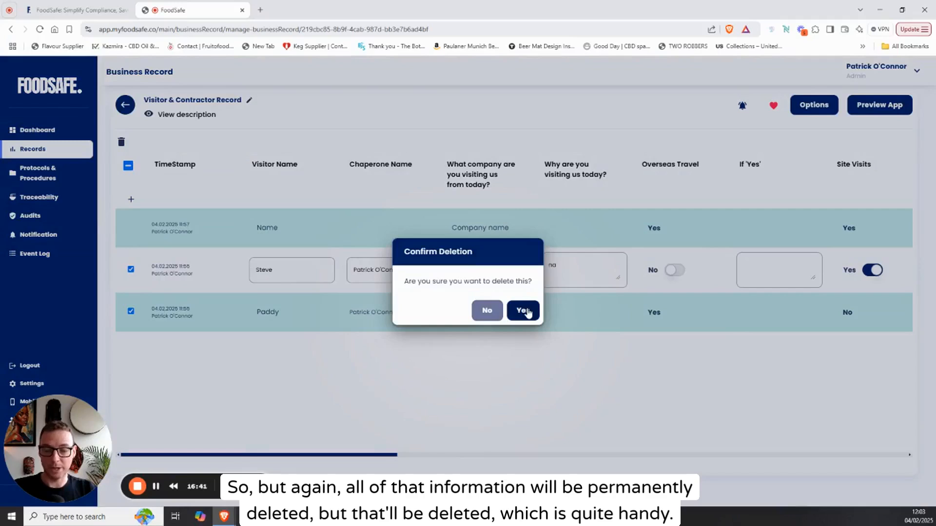
left_click(522, 310)
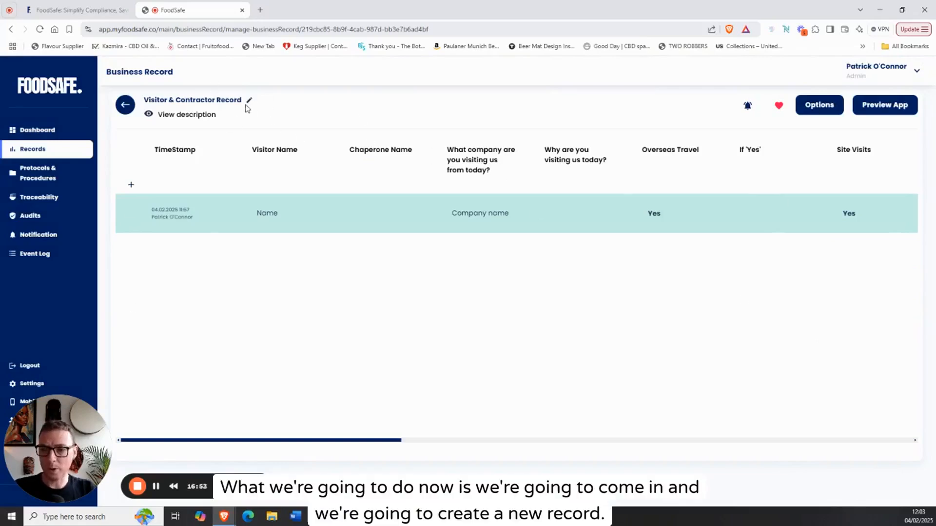
- Return to the records list and start a new record titled "Bottling Records"
left_click(125, 105)
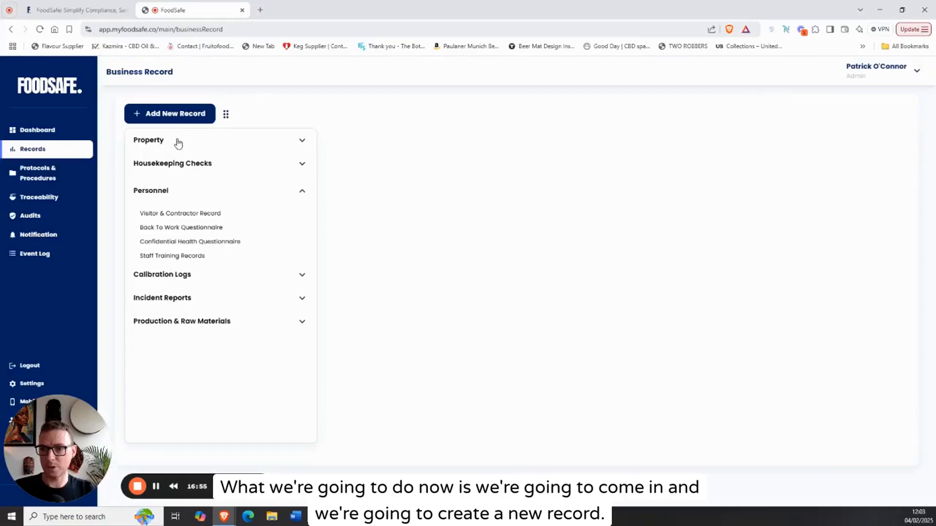
left_click(172, 117)
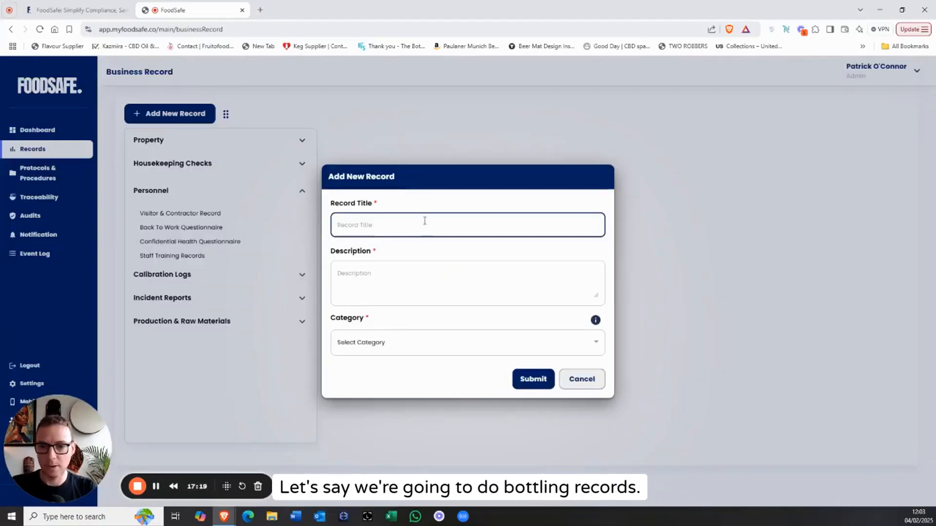
type("ords")
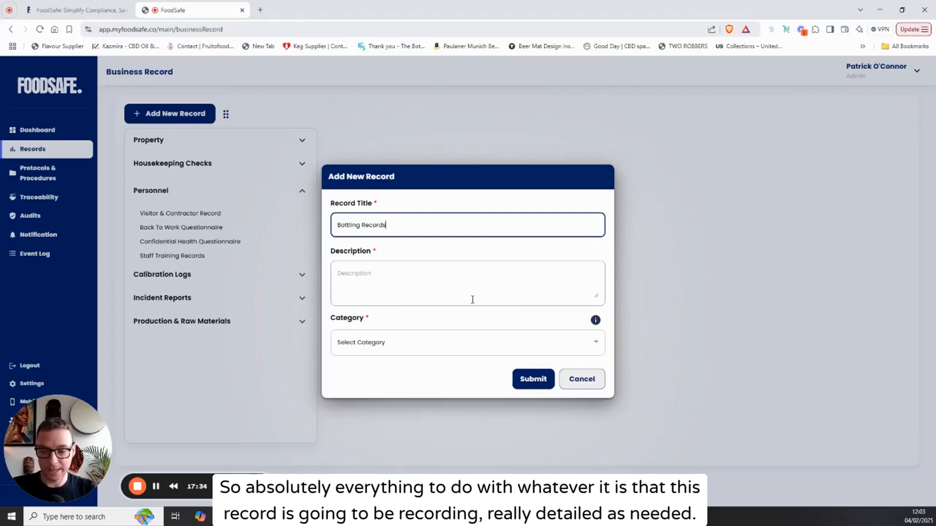
- Examine the category guidance and the available categories and sub-categories for the new record, and discard the record
mouse_move(603, 332)
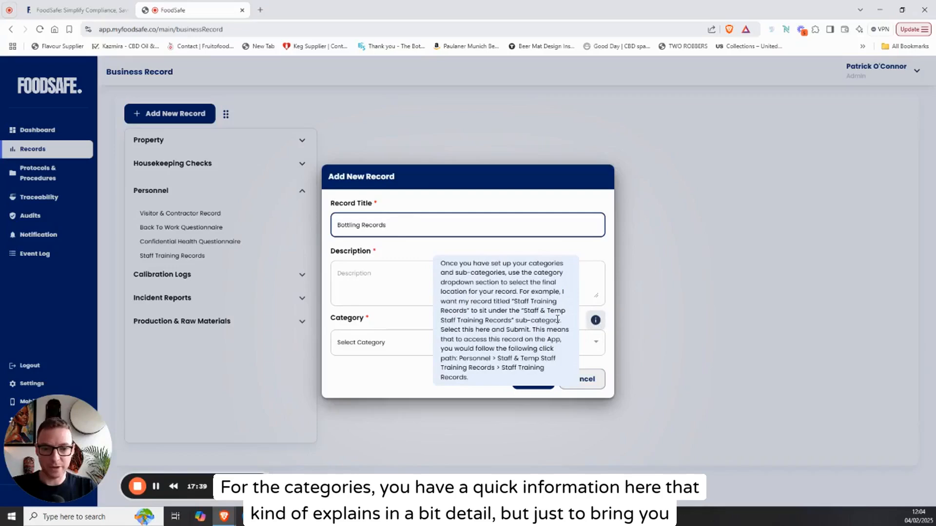
left_click(449, 327)
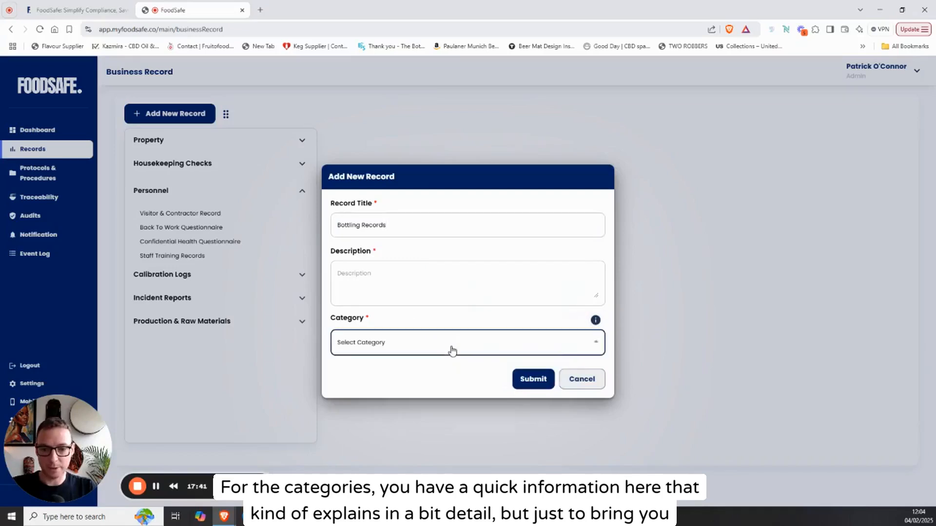
left_click(452, 347)
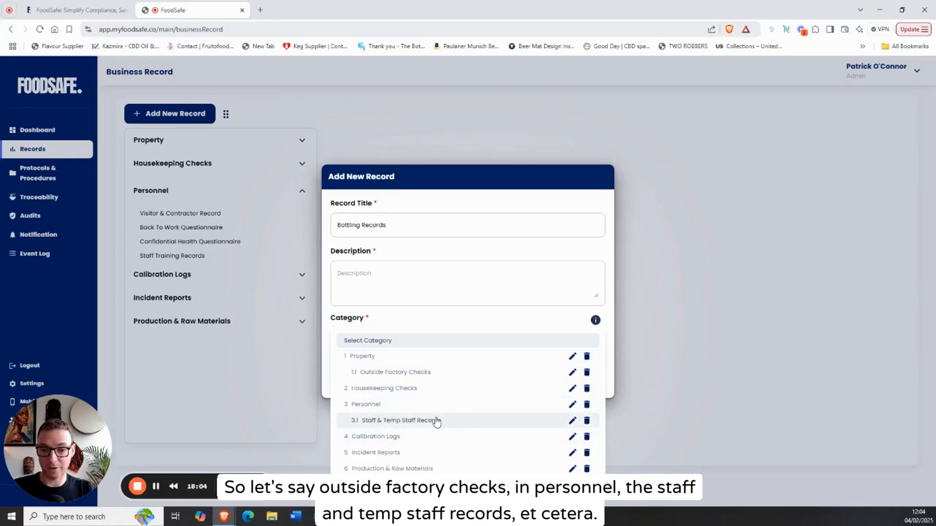
left_click(544, 324)
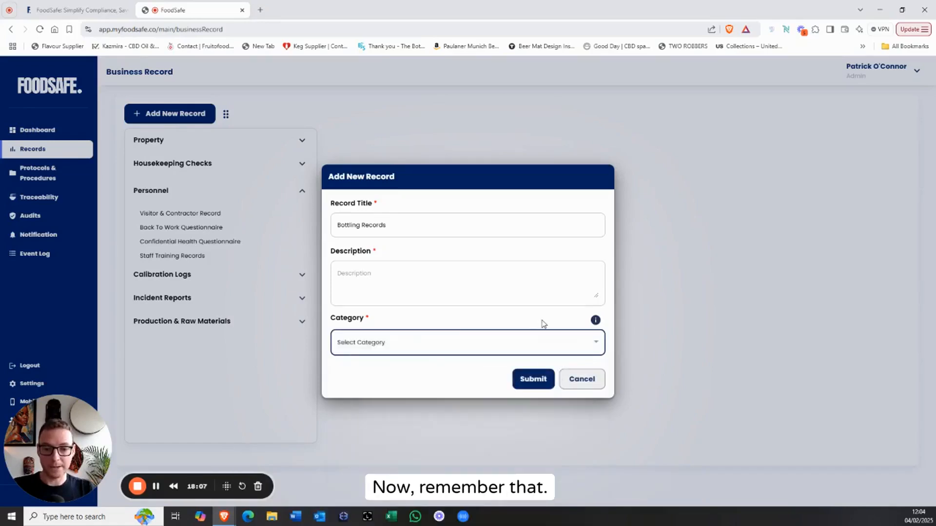
right_click(784, 161)
left_click(580, 378)
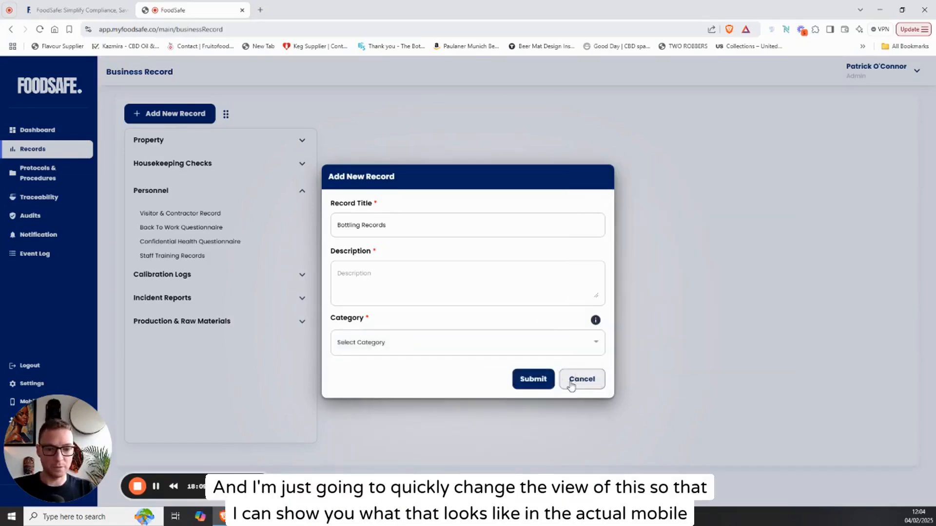
left_click(580, 378)
- Show the site in the browser's mobile device view and open the Staff & Temp Staff Records sub-category under the Personnel records
right_click(691, 259)
left_click(731, 461)
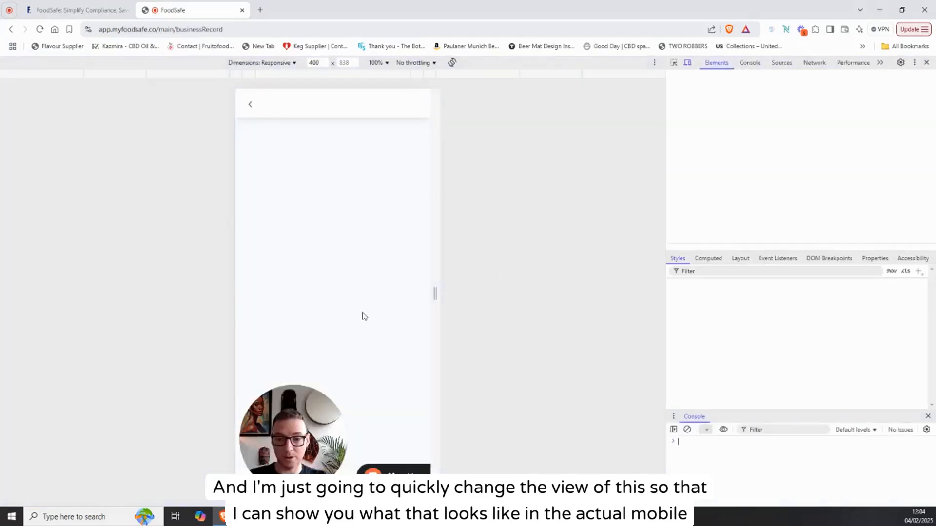
left_click(261, 483)
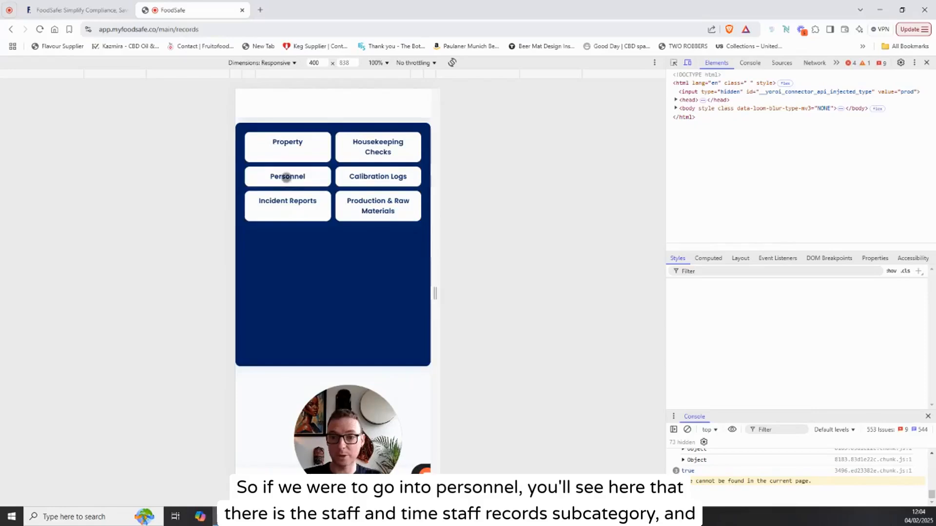
left_click(287, 177)
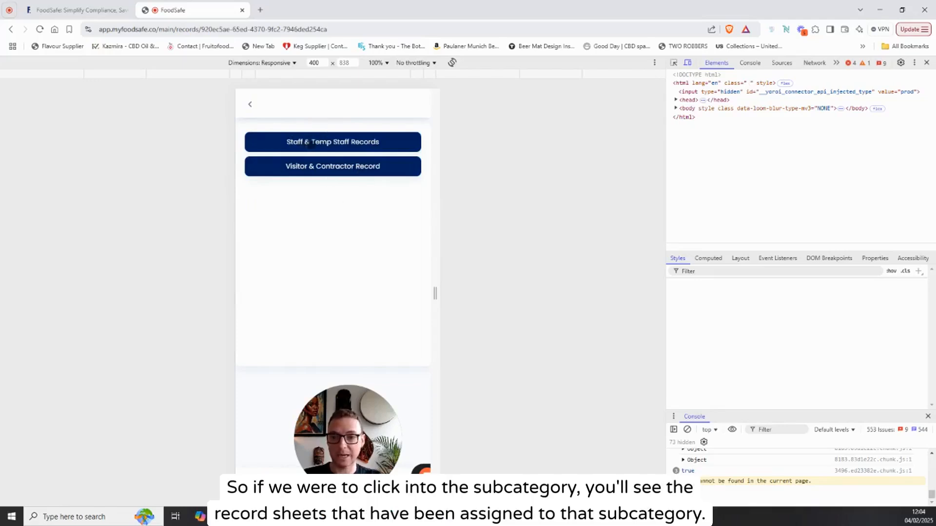
left_click(308, 143)
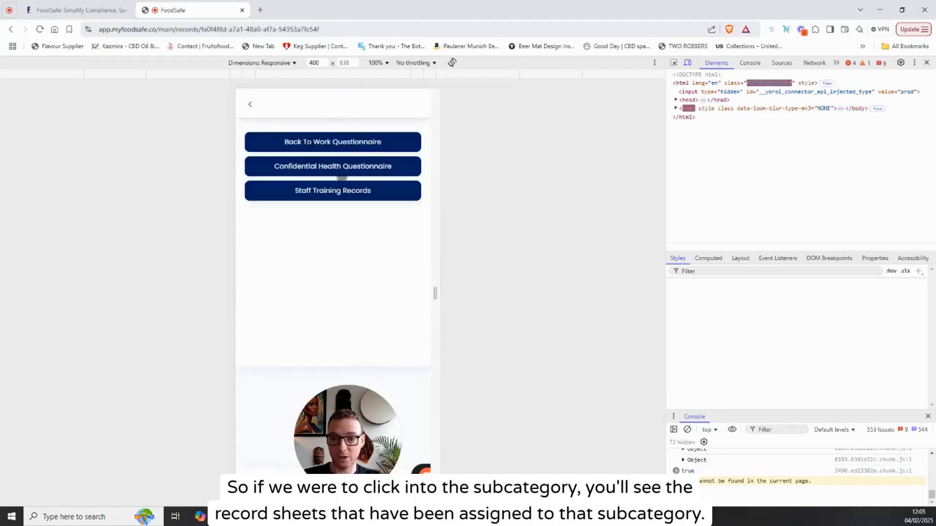